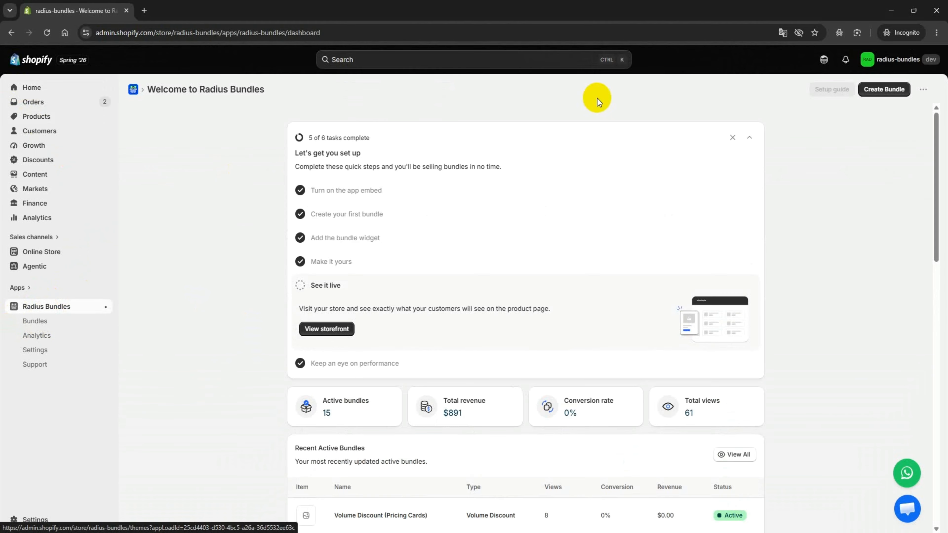
Start a new bundle of the Mix & match type, previewing the bundle type examples before choosing it.
click(29, 328)
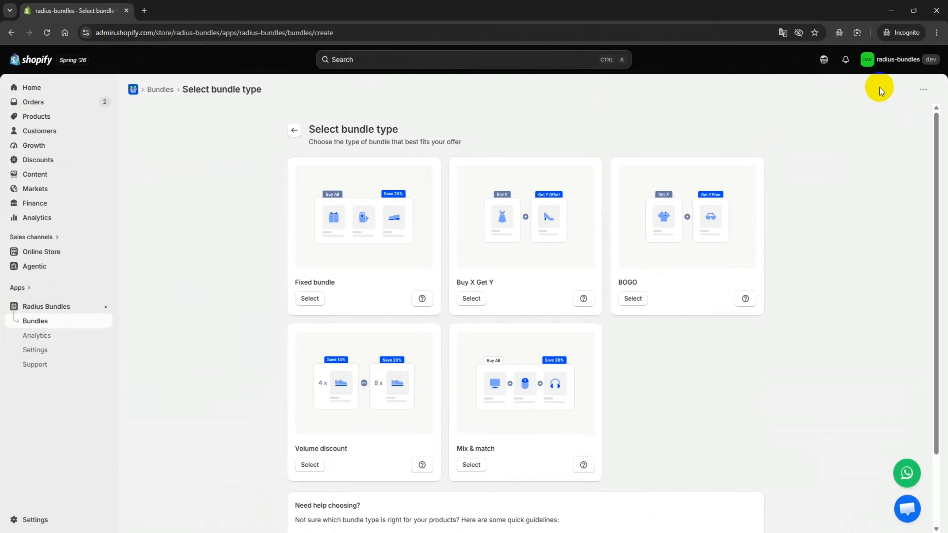
scroll(410, 332, down, 3)
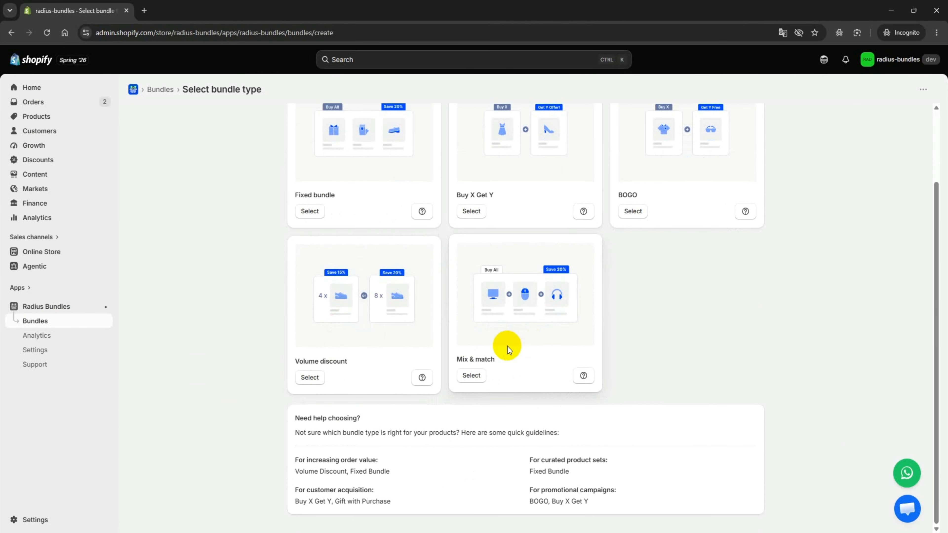
click(582, 376)
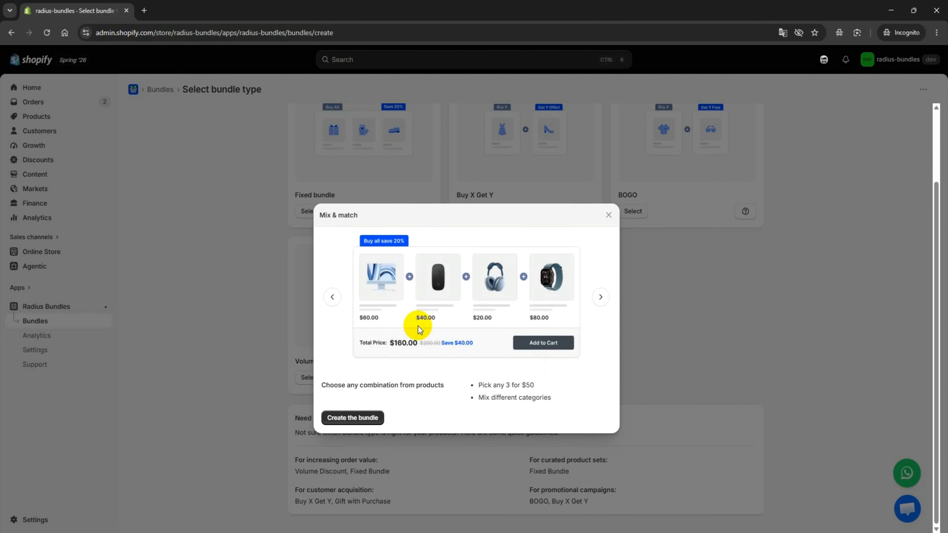
click(600, 297)
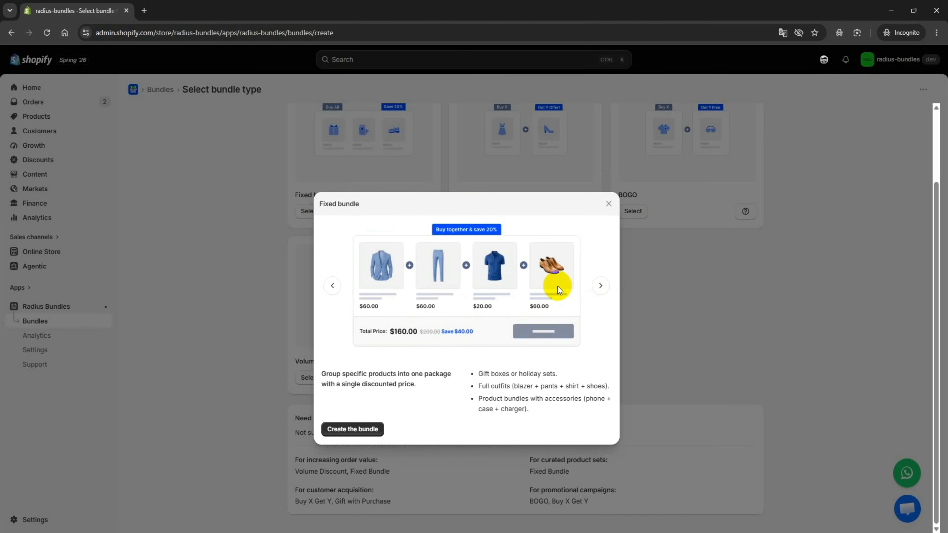
click(607, 205)
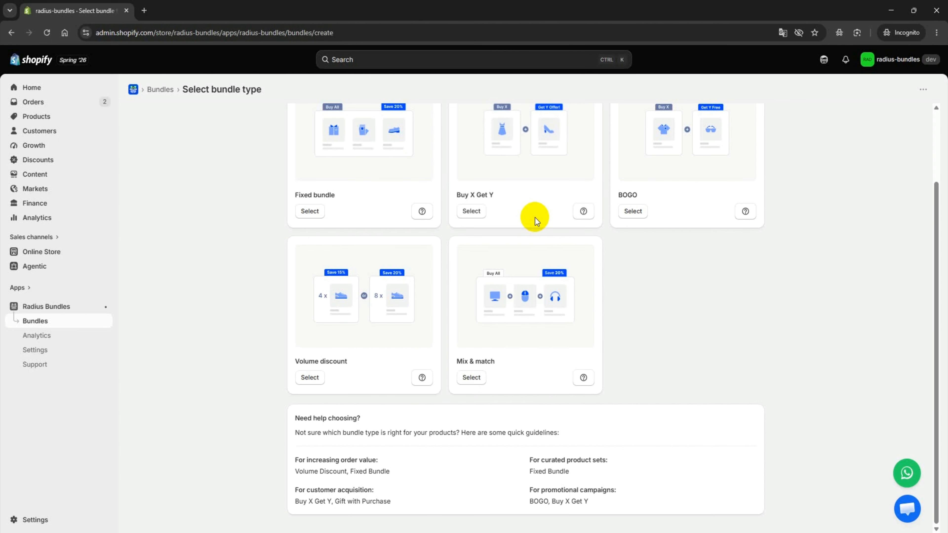
click(471, 376)
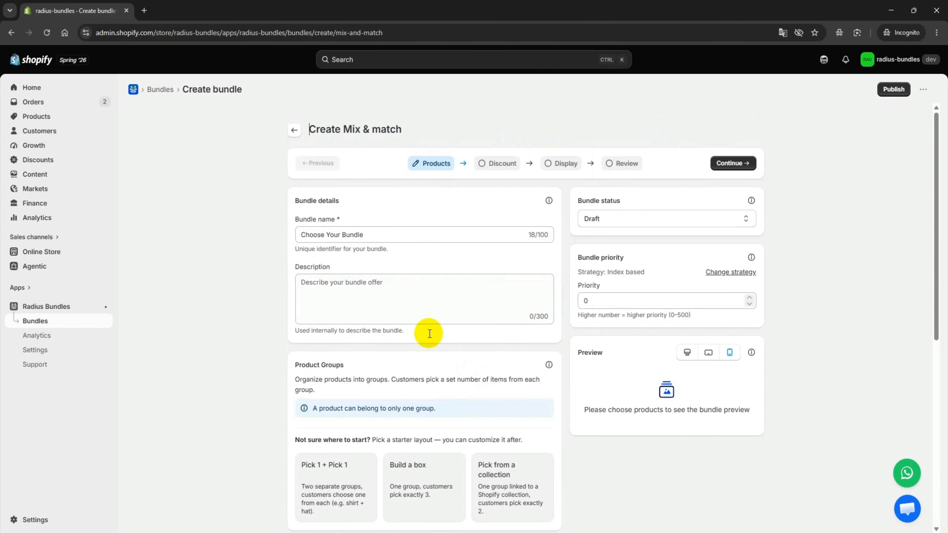
Name the bundle "Mix and Match Bundle" and describe it as an offer letting customers build their own group of items for a special price or discount.
drag(374, 234, 295, 235)
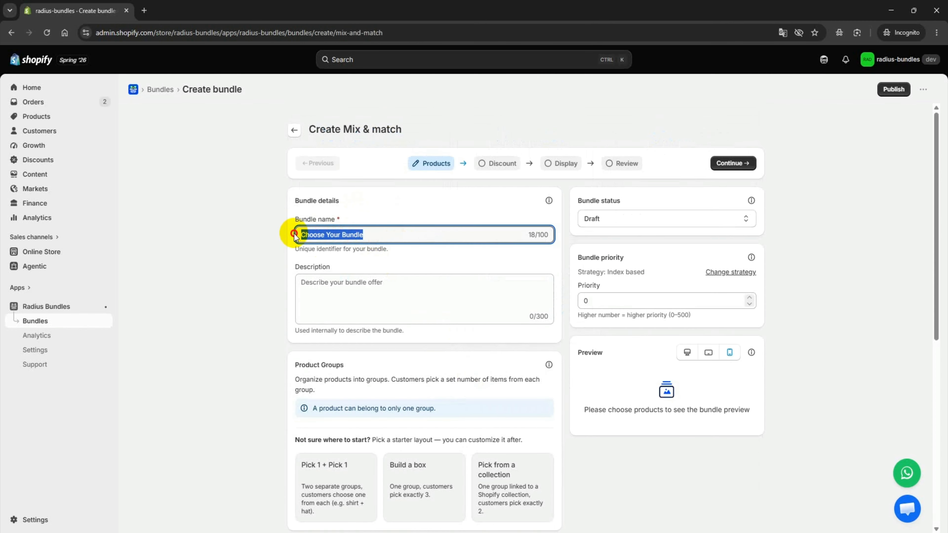
text(Mix and Match)
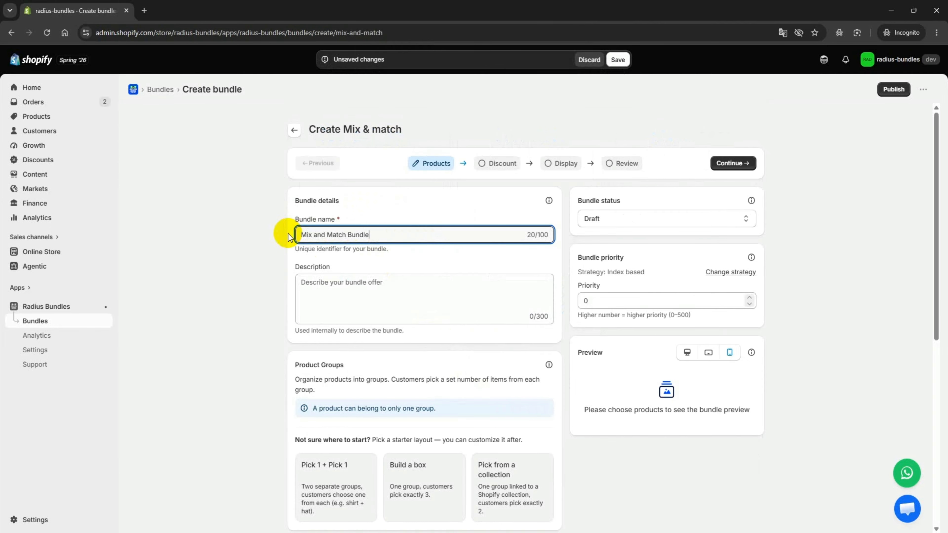
click(334, 288)
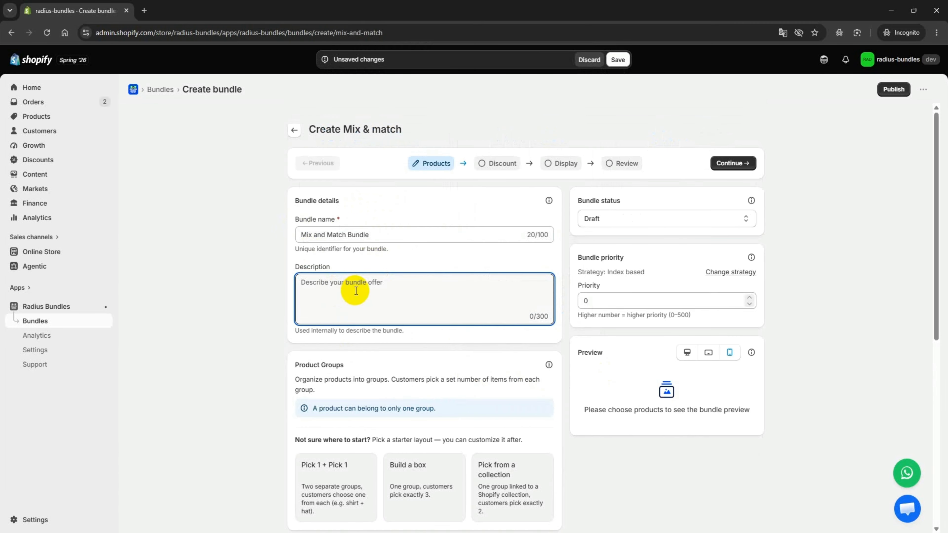
text(A mix and match bundle is a shopping offer that lets customers build their own group of items from a specific set of choices to receive a special price or discount)
Apply the "Pick 1 + Pick 1" starter layout to the bundle's product groups.
scroll(414, 353, down, 3)
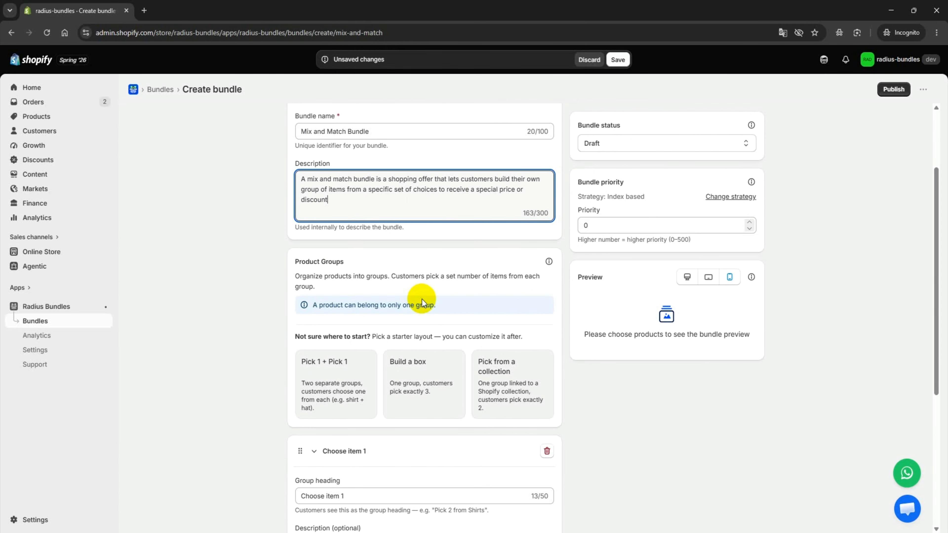
scroll(396, 273, down, 1)
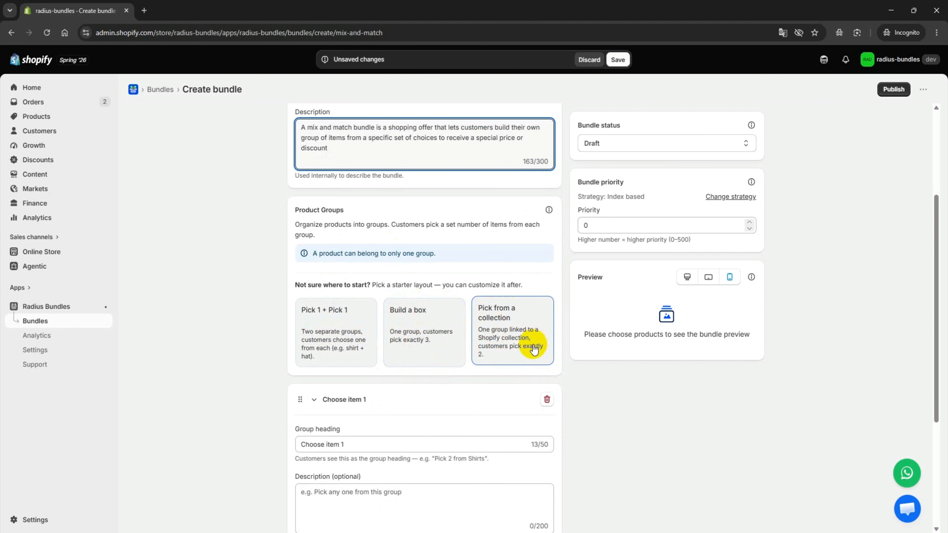
scroll(537, 343, down, 2)
scroll(496, 321, up, 1)
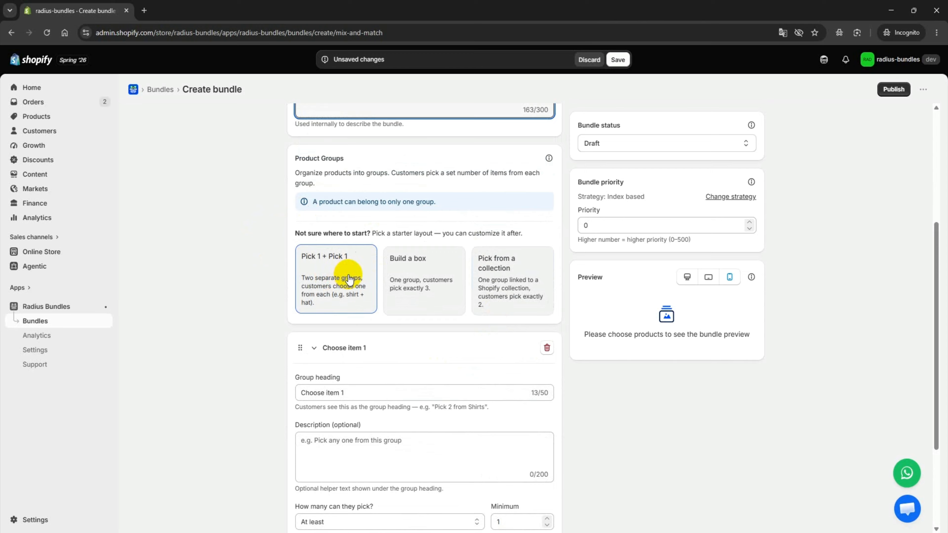
click(348, 286)
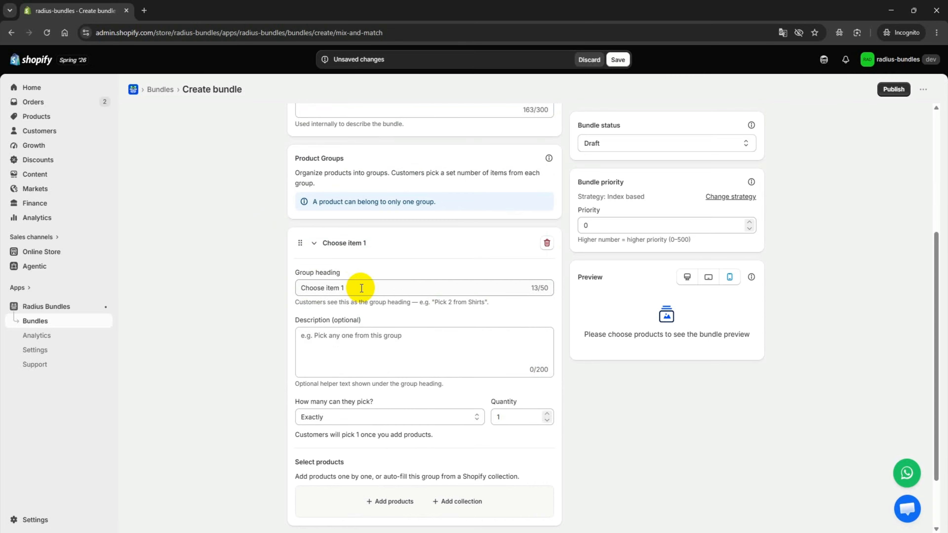
Head the first group "Group 1" and describe it as letting customers select interchangeable items from a predefined catalog to unlock special pricing.
drag(361, 288, 291, 288)
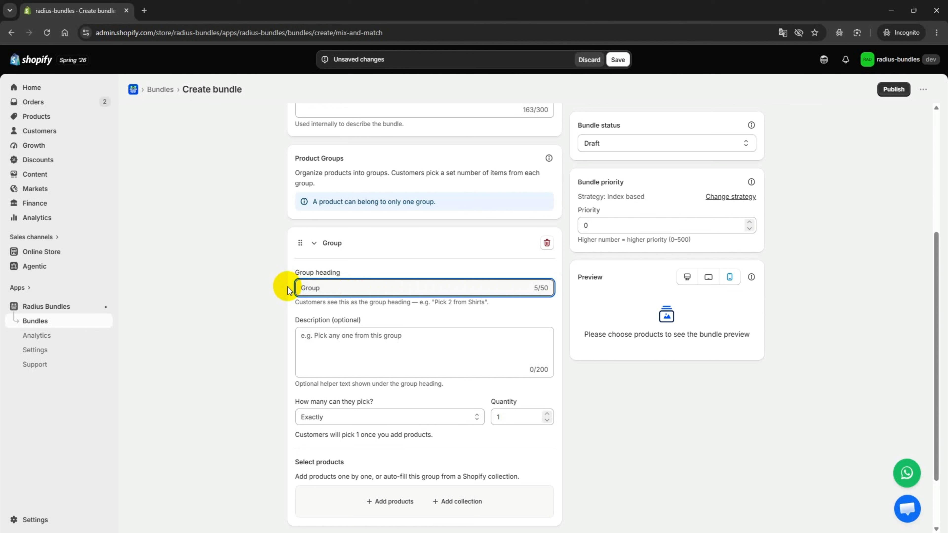
click(351, 340)
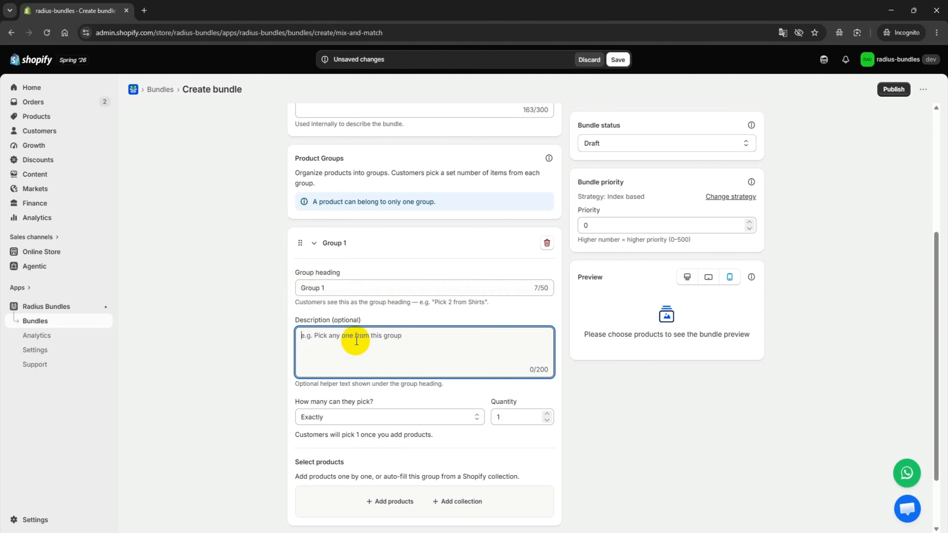
text(A mix-and-match bundle group lets customers select interchangeable items from a predefined catalog to unlock special pricing like tiered discounts, fixed box rates, or multi-pack savings.)
scroll(373, 358, down, 3)
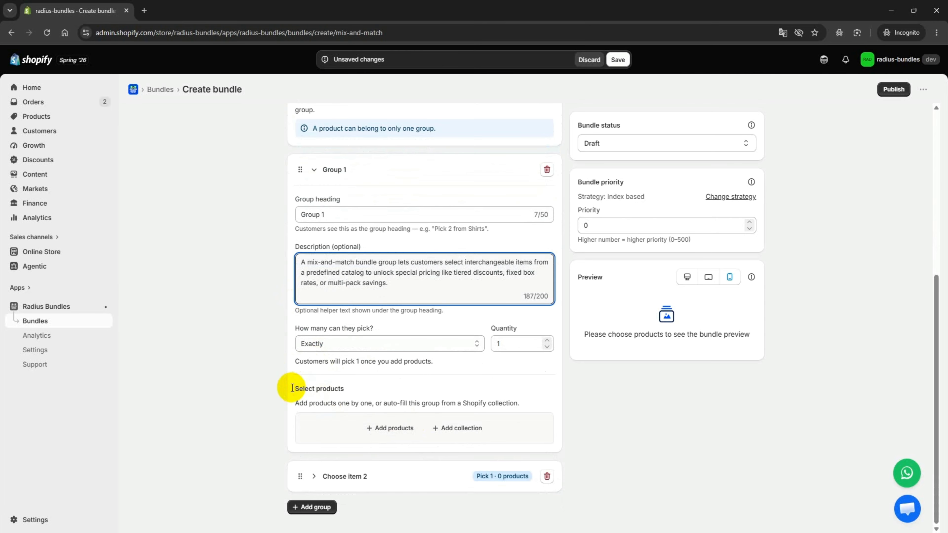
click(397, 428)
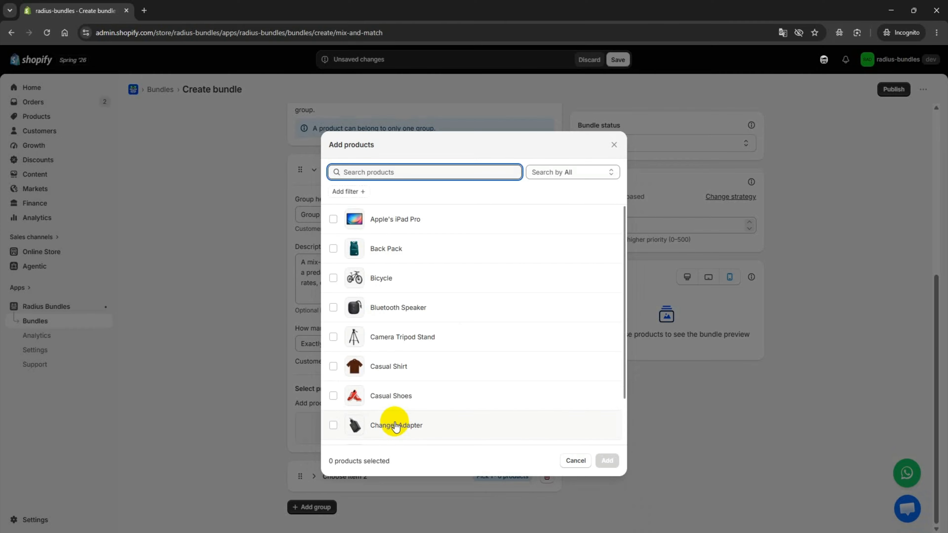
click(333, 219)
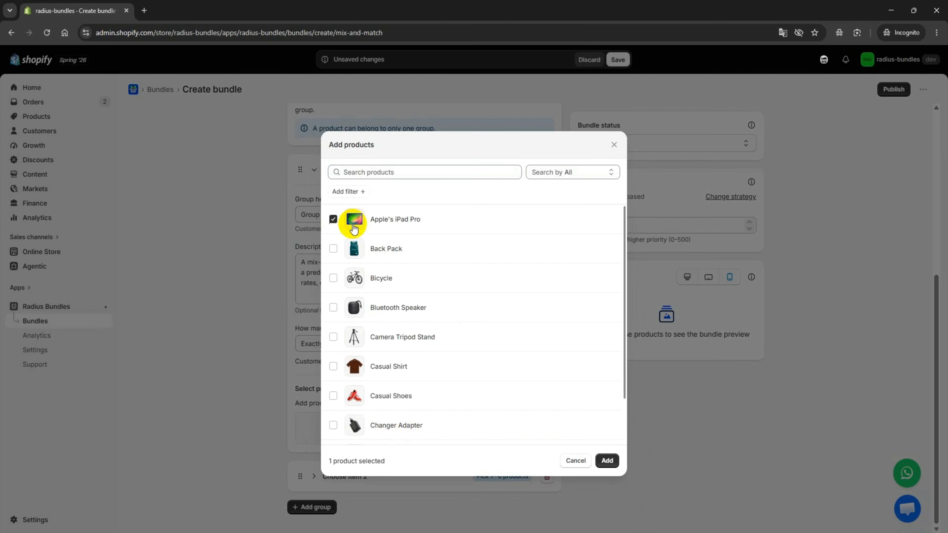
click(333, 249)
click(336, 279)
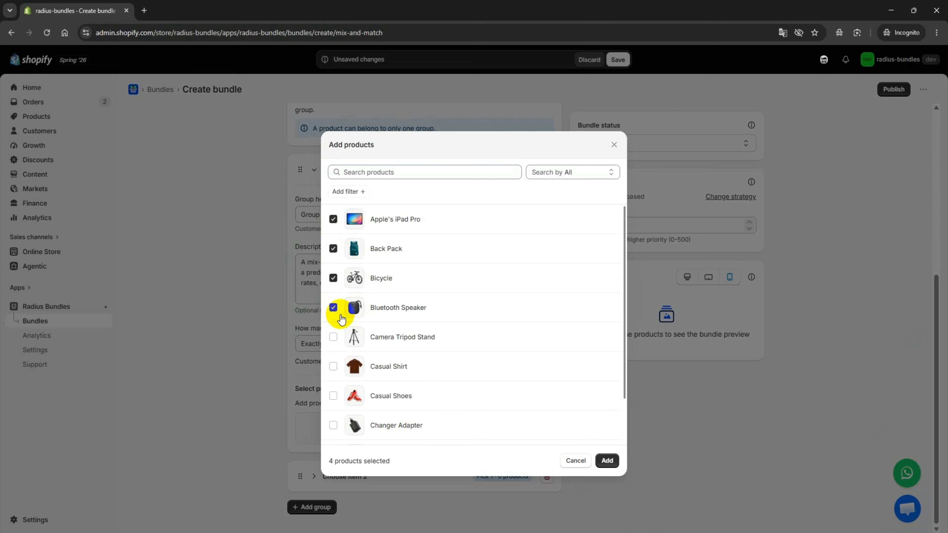
click(606, 460)
scroll(460, 368, down, 3)
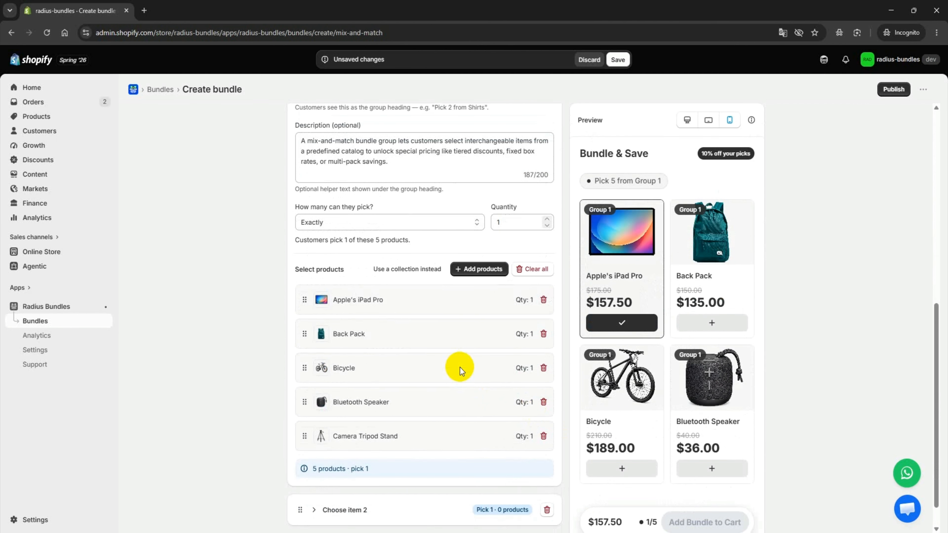
scroll(460, 367, down, 1)
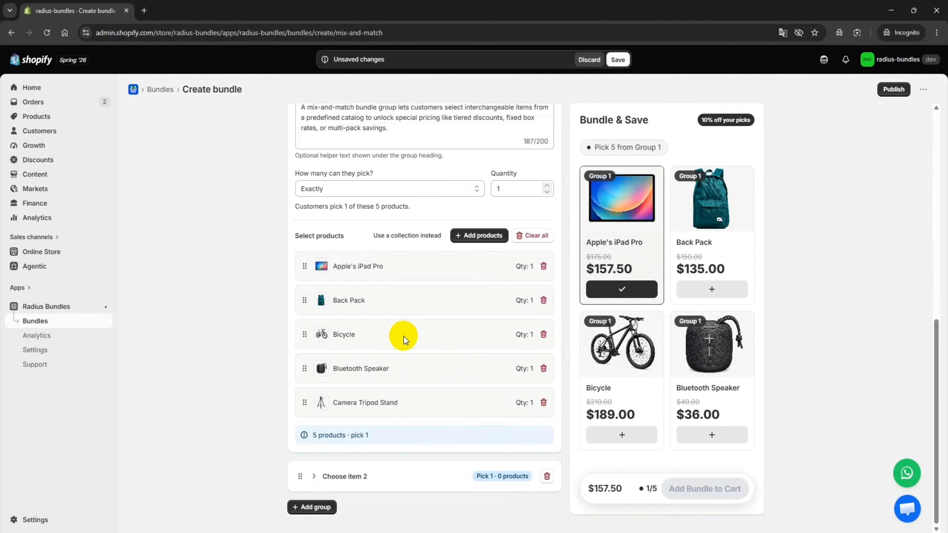
Try the "Exactly" and "Between (a range)" options for how many products customers can pick from Group 1.
scroll(403, 336, up, 3)
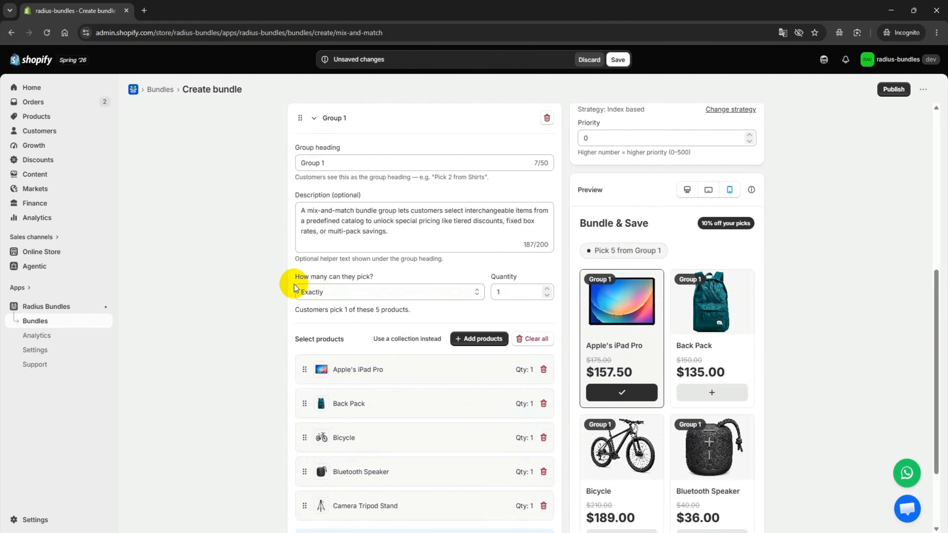
click(310, 295)
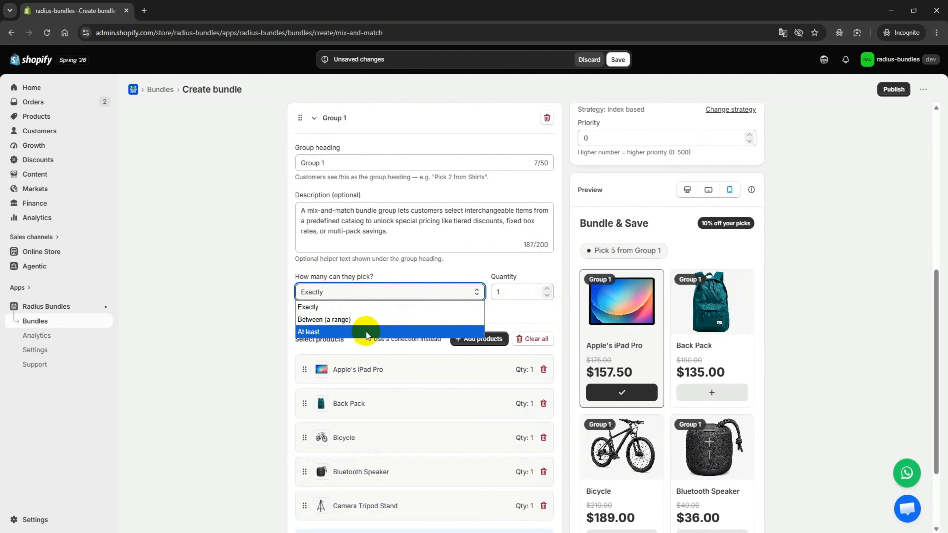
click(307, 306)
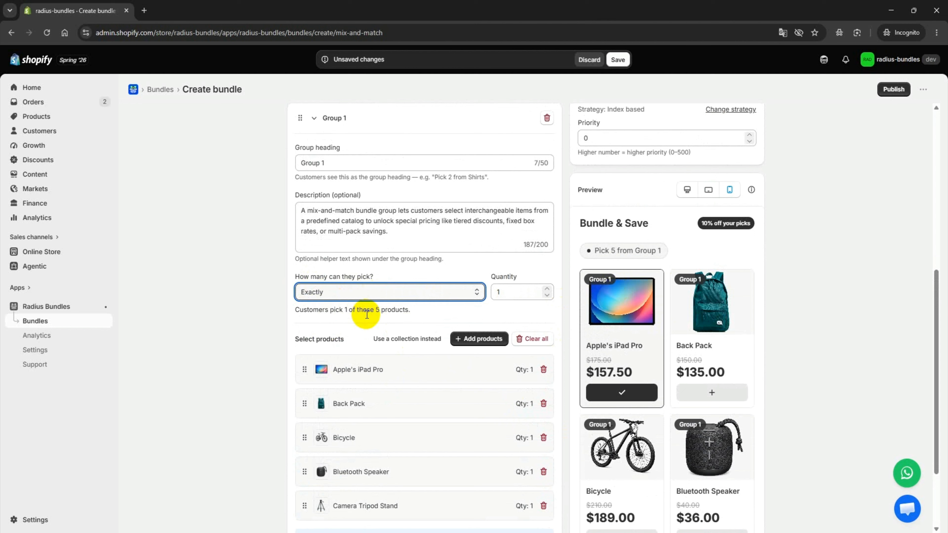
click(413, 292)
click(370, 319)
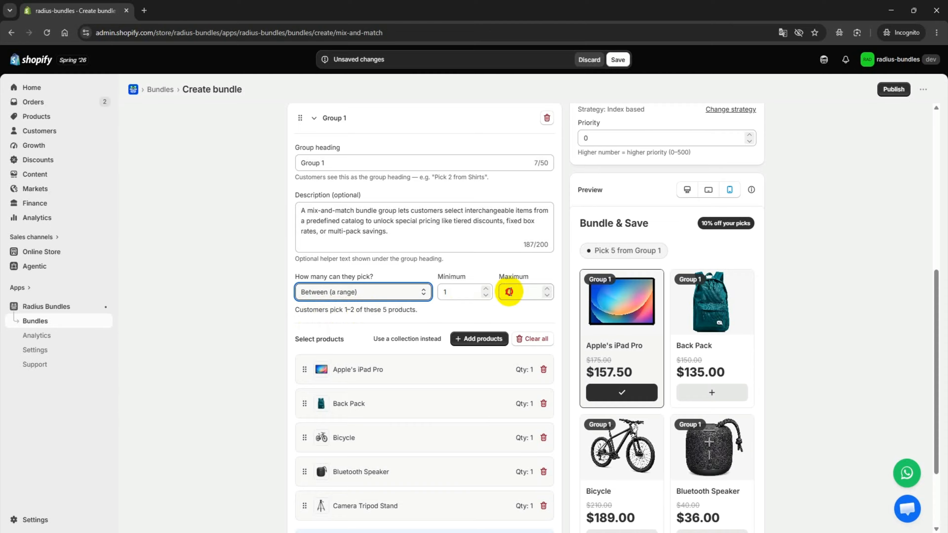
click(524, 292)
Set Group 1's pick rule to "At least" with a minimum of 2.
click(387, 295)
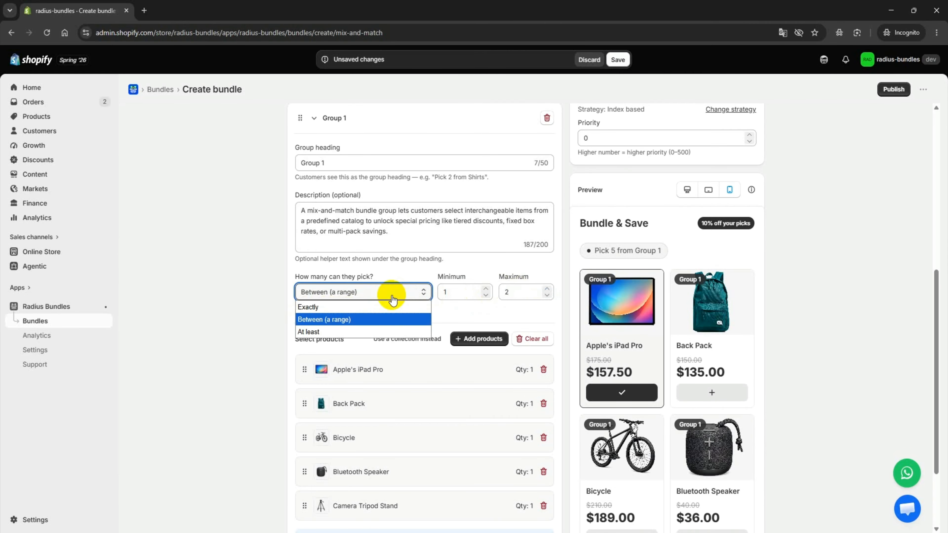
click(338, 332)
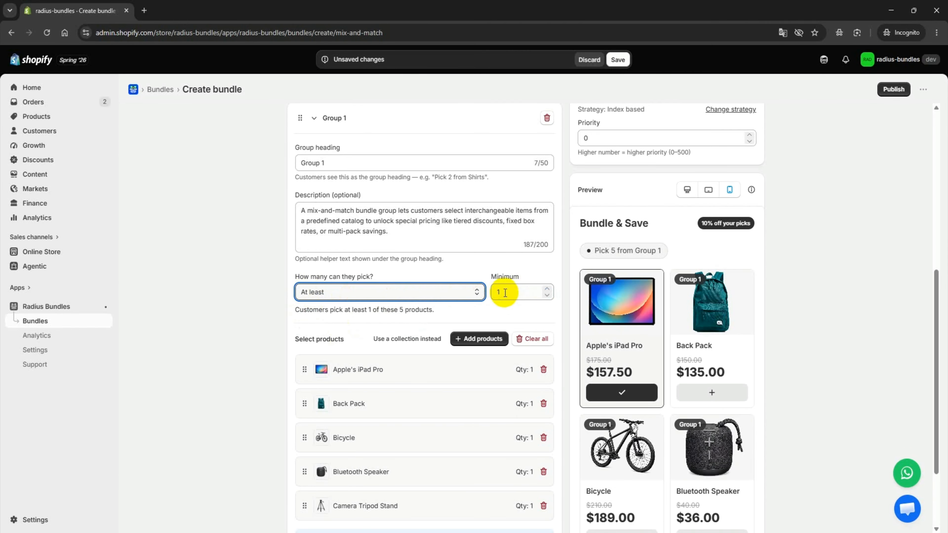
click(494, 293)
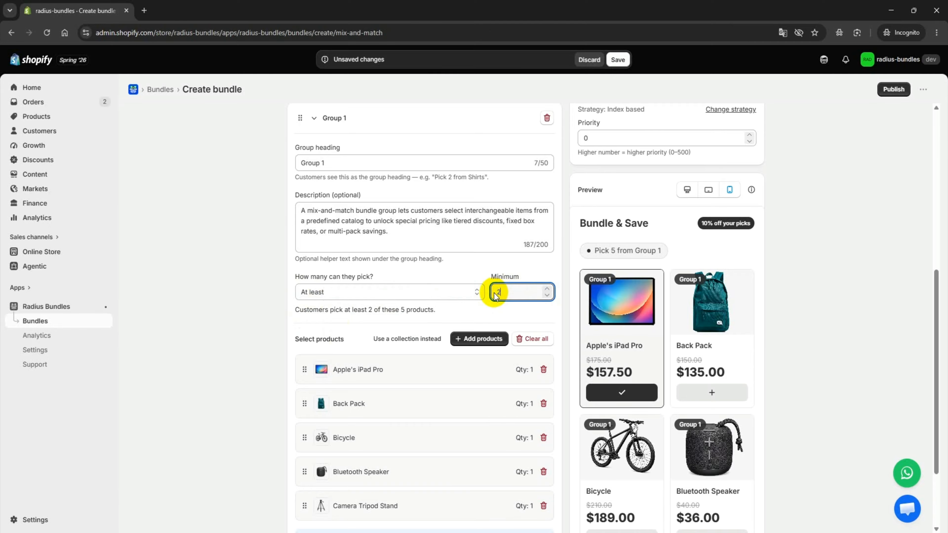
Head the second group "Group 2" and give it the same interchangeable-items and special-pricing description as Group 1.
scroll(263, 292, down, 3)
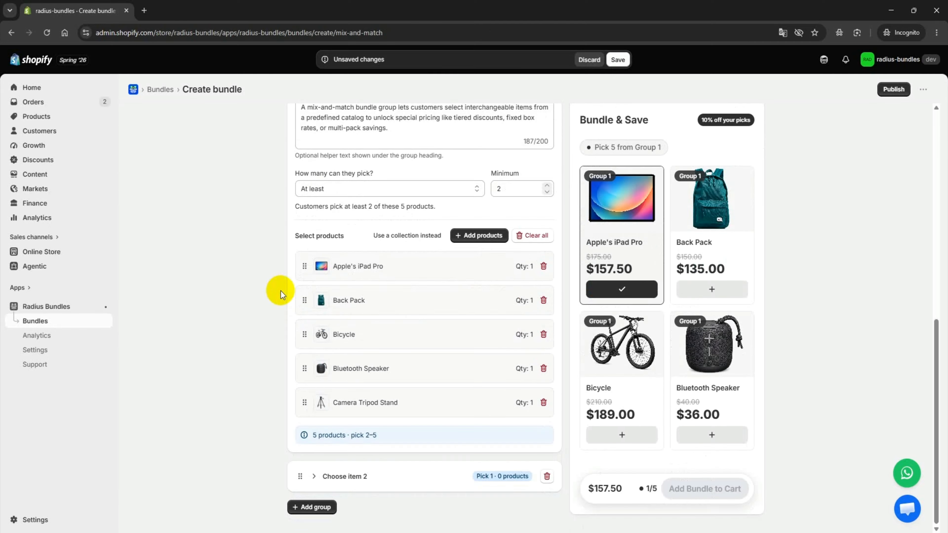
click(356, 476)
scroll(359, 451, down, 4)
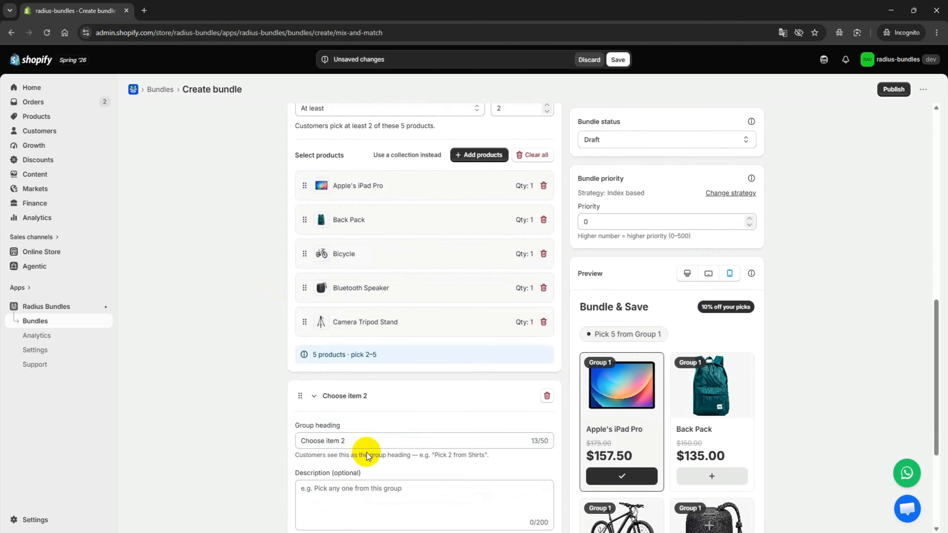
drag(353, 365, 290, 369)
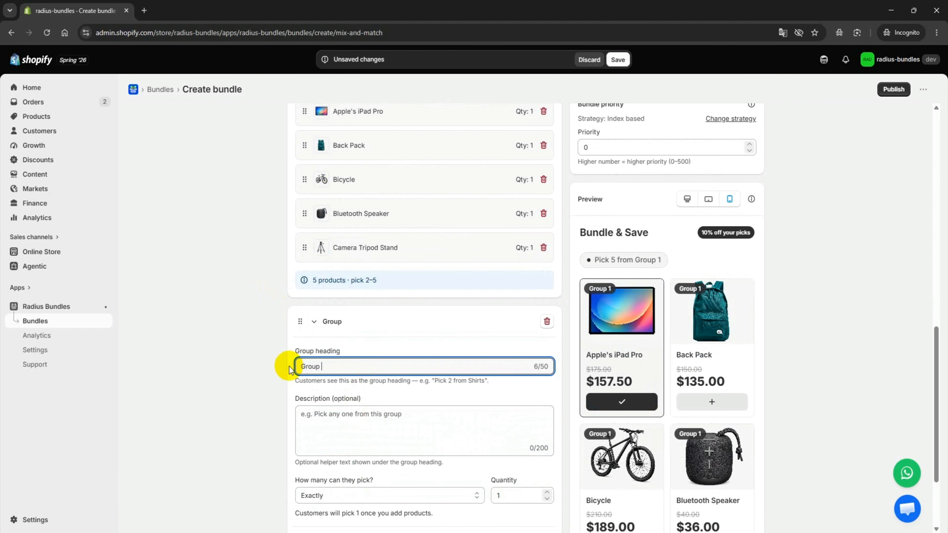
scroll(298, 370, down, 3)
click(321, 324)
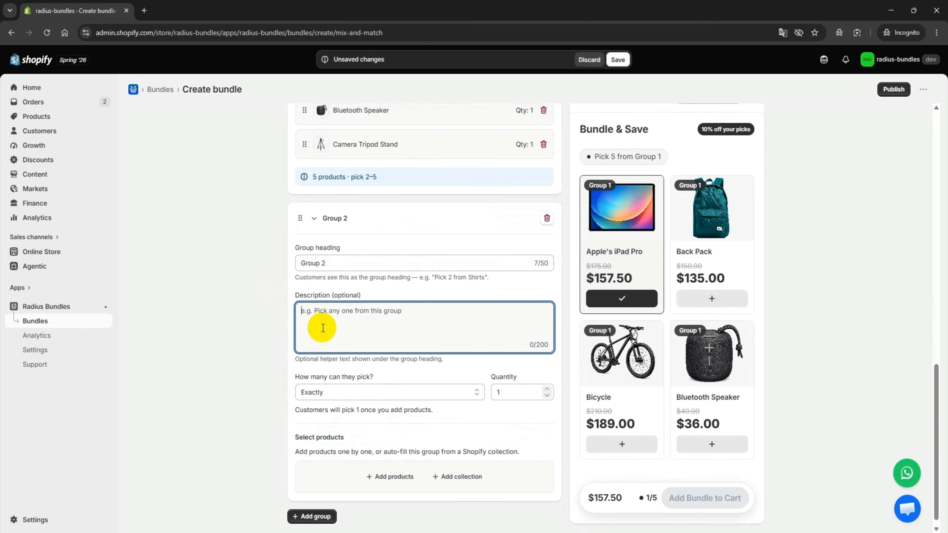
text(A mix-and-match bundle group lets customers select interchangeable items from a predefined catalog to unlock special pricing like tiered discounts, fixed box rates, or multi-pack savings.)
scroll(439, 329, down, 1)
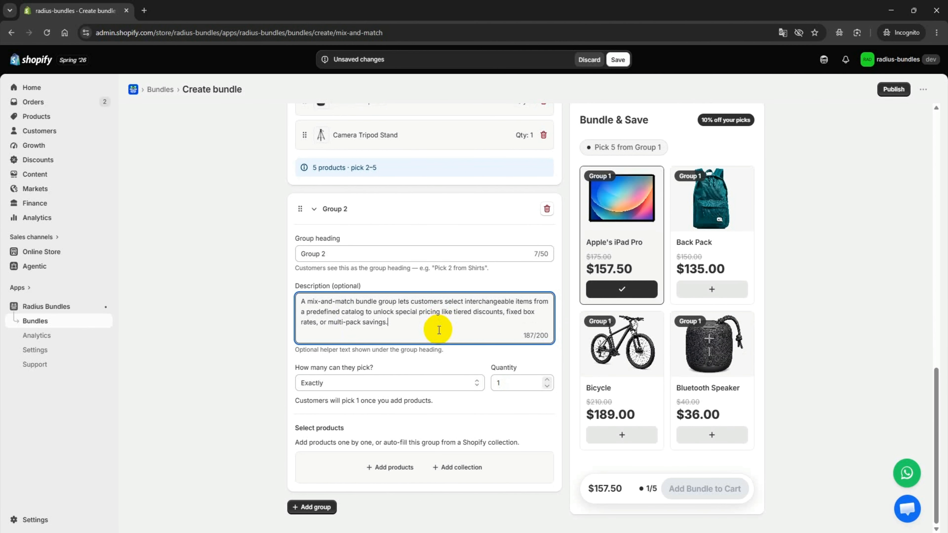
scroll(439, 329, up, 5)
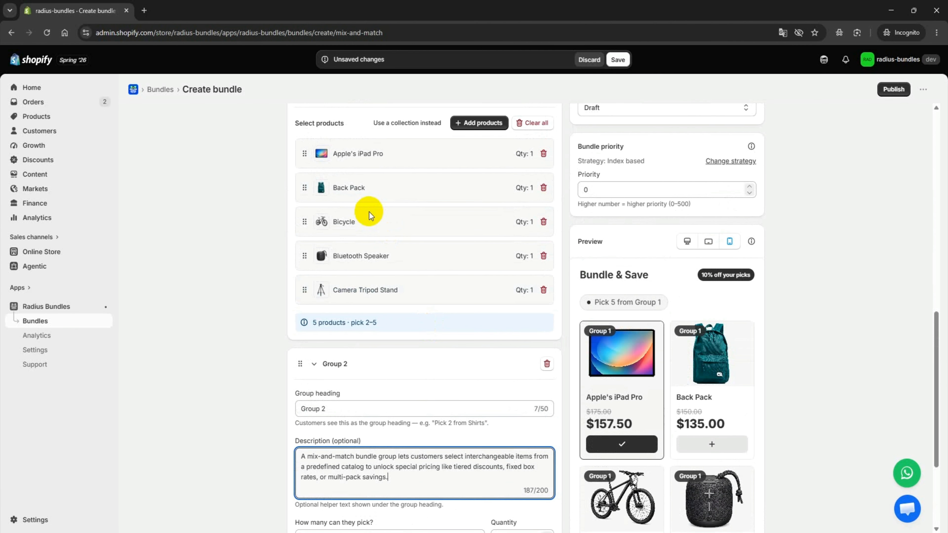
scroll(393, 396, down, 5)
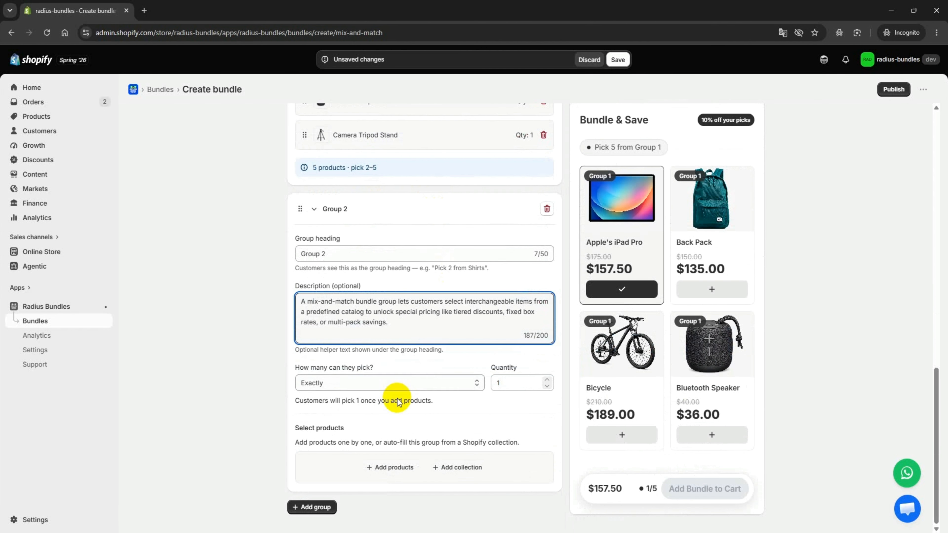
Set Group 2's pick rule to "At least" with a minimum of 3.
click(332, 381)
click(345, 422)
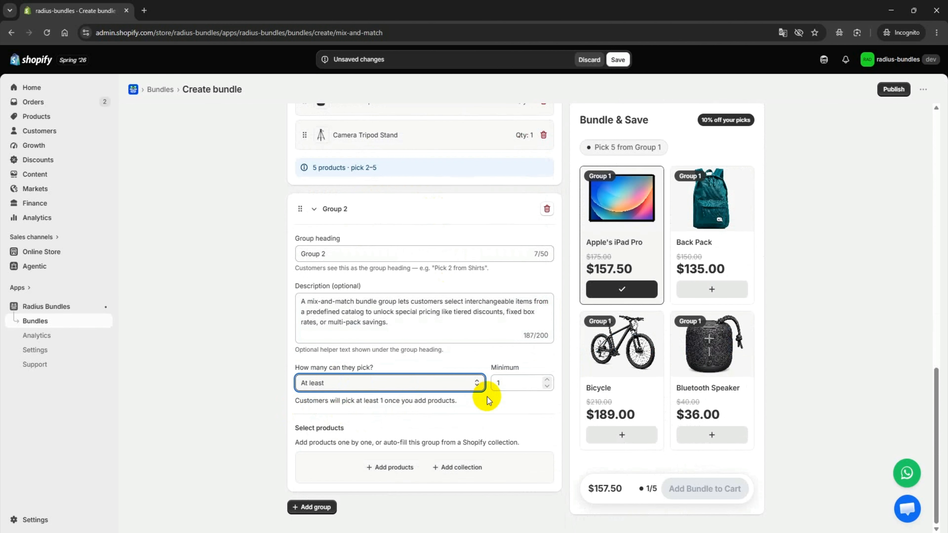
click(511, 383)
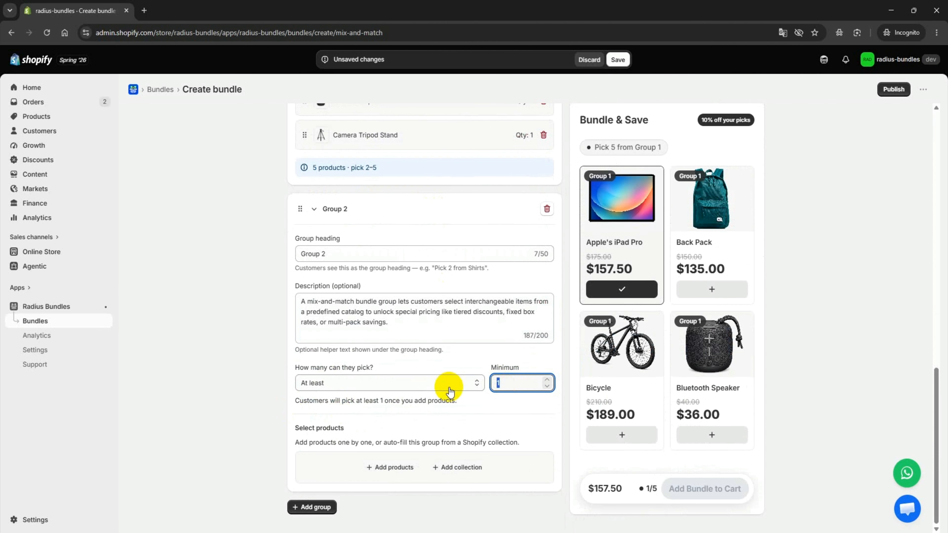
key(BackSpace)
text(3)
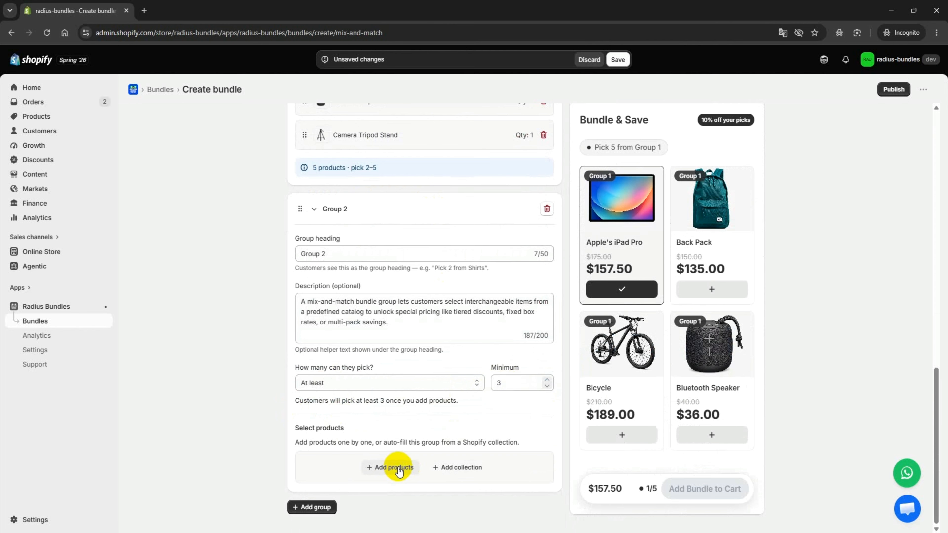
Add Formal Watch, Gaming Console, Hand Purse, HeadPhone, Iphone 17 Pro Max and Jeans Pants to Group 2.
click(391, 467)
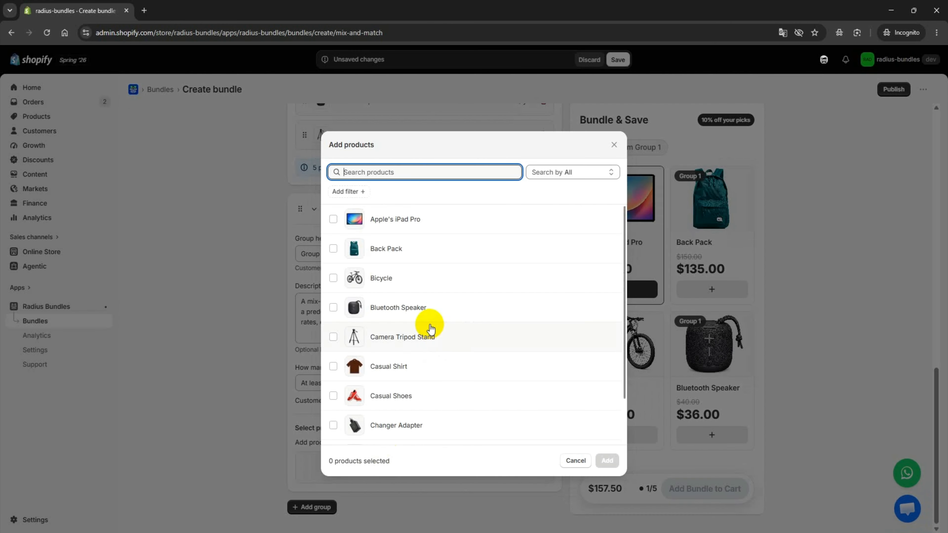
scroll(430, 328, down, 2)
scroll(398, 393, down, 5)
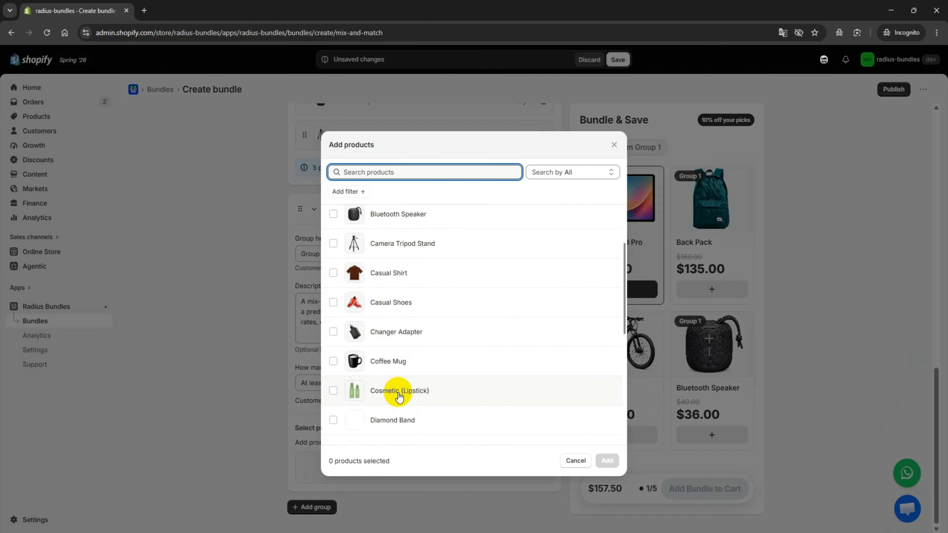
scroll(400, 397, down, 2)
click(333, 391)
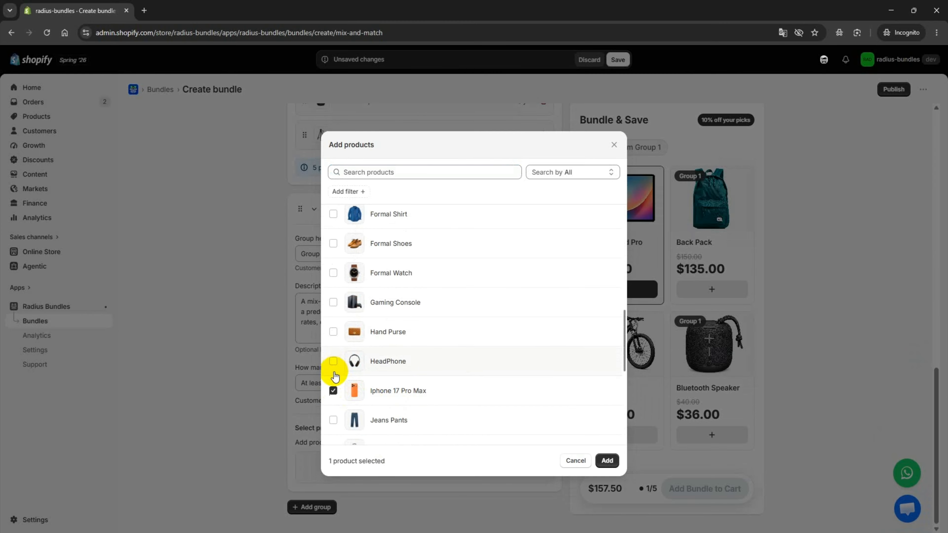
click(333, 420)
click(334, 361)
click(333, 331)
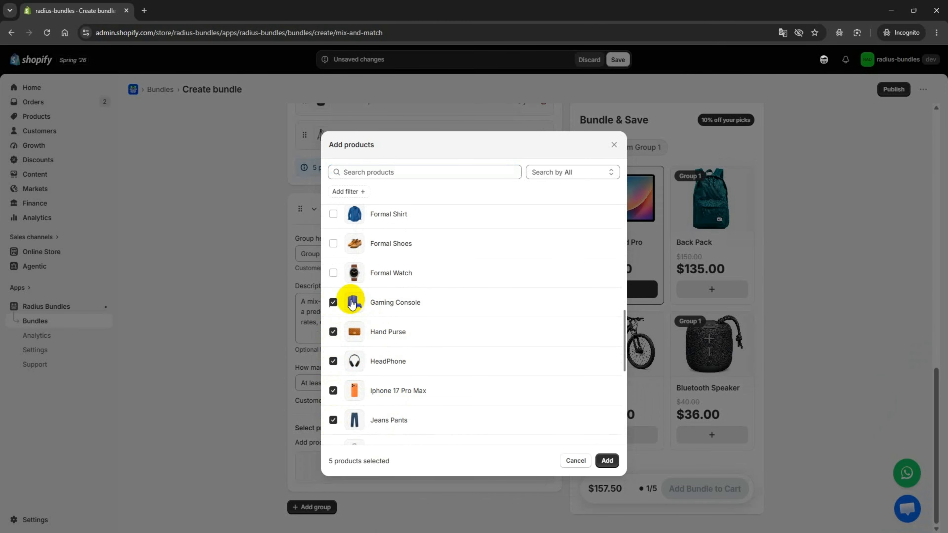
click(391, 272)
click(607, 460)
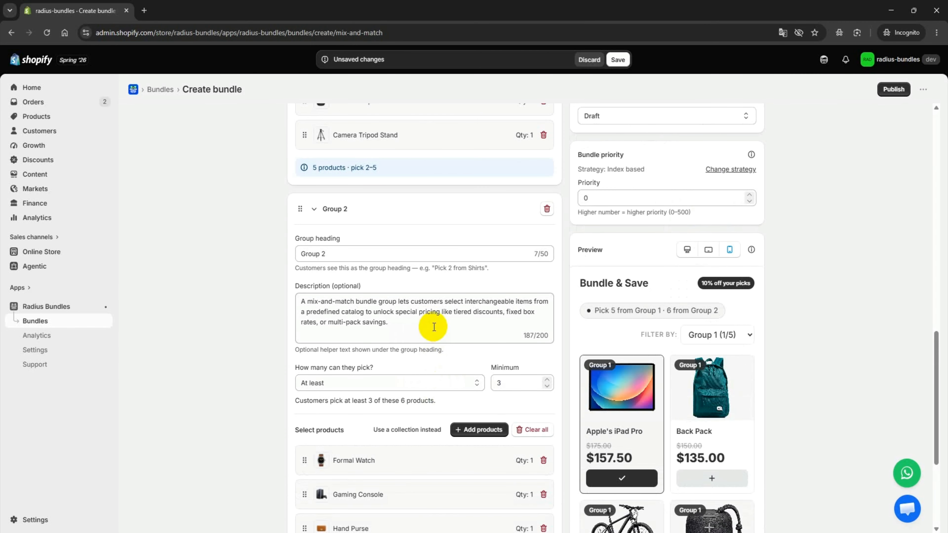
Filter the bundle preview by Group 2 and back to Group 1 to check each group's products.
scroll(431, 326, down, 5)
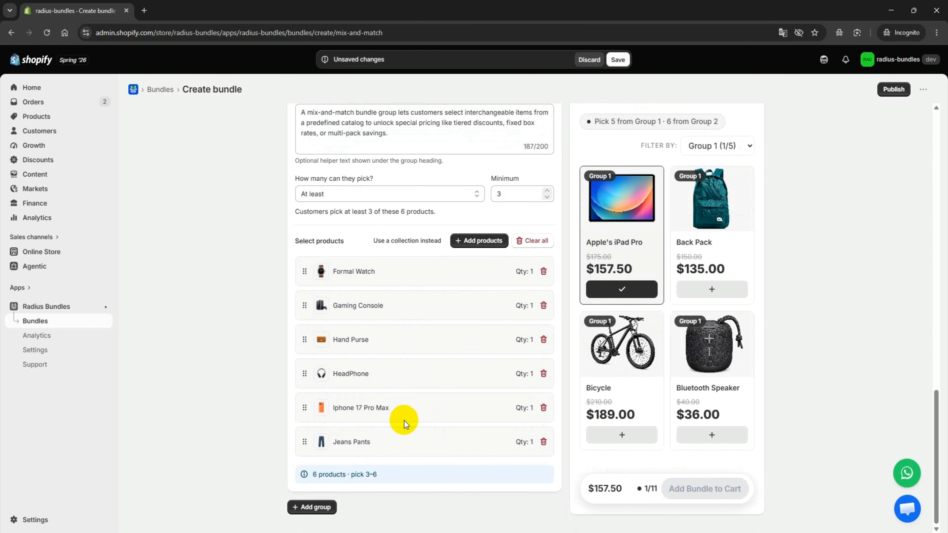
click(716, 146)
click(713, 178)
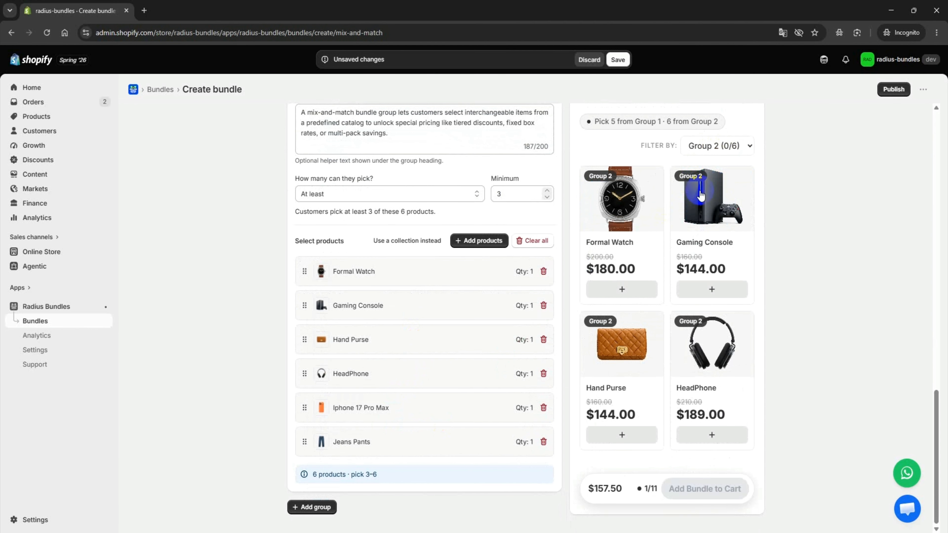
click(717, 146)
click(710, 163)
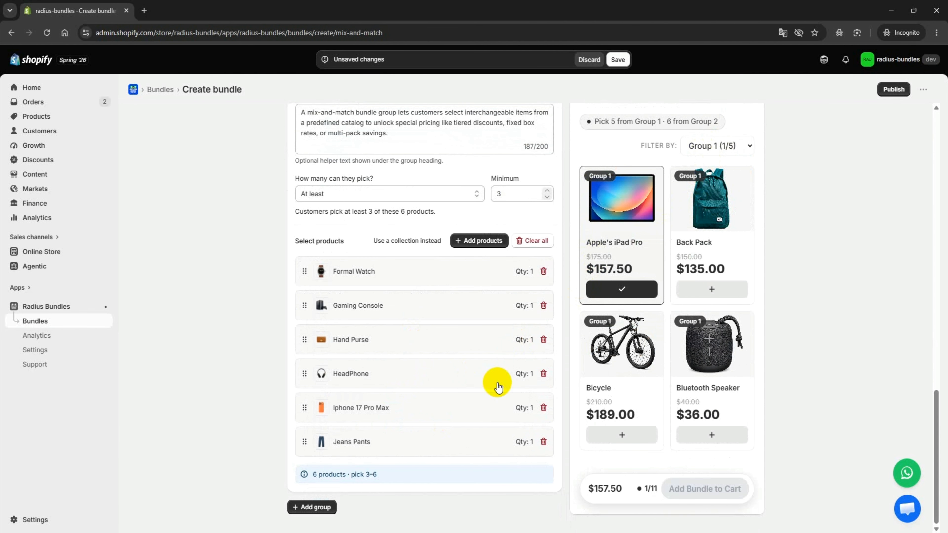
Set the bundle status to Active and proceed to the Discount stage.
scroll(427, 405, up, 10)
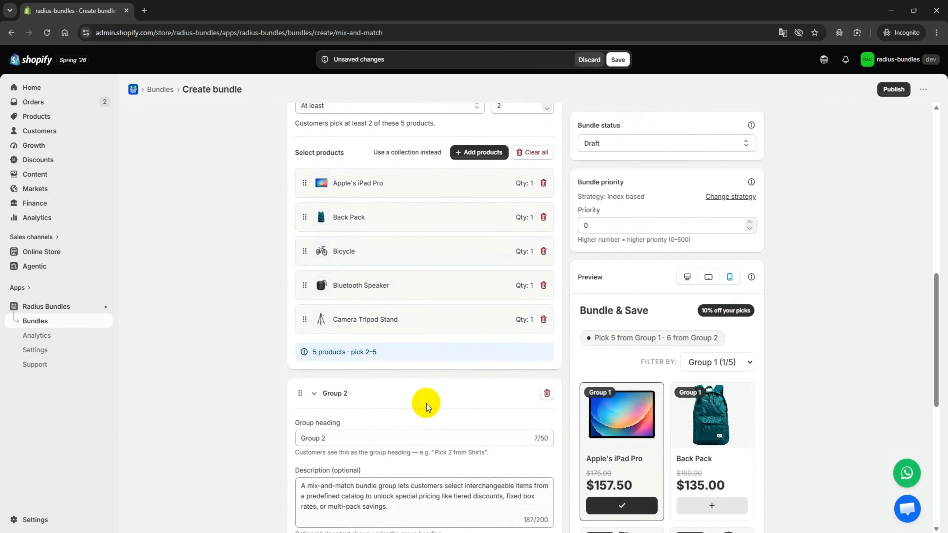
scroll(427, 404, up, 12)
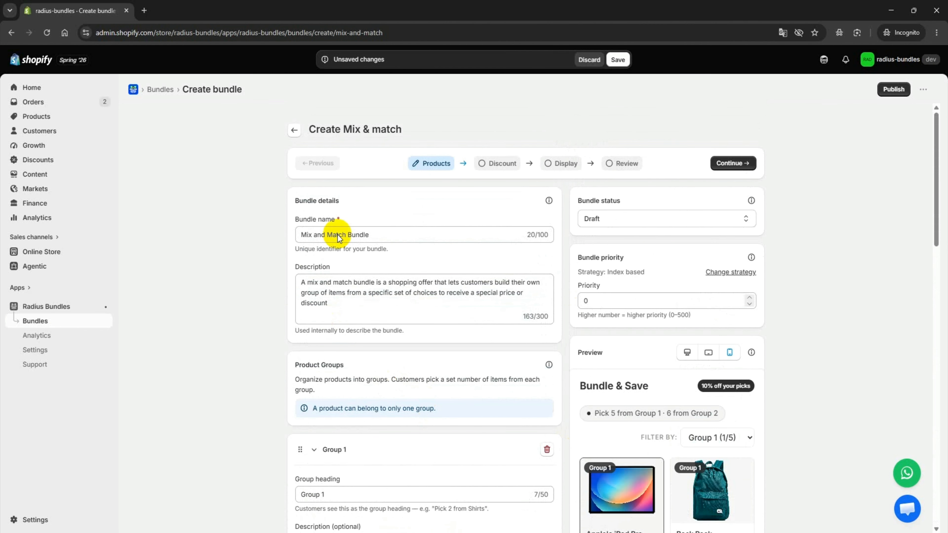
click(608, 220)
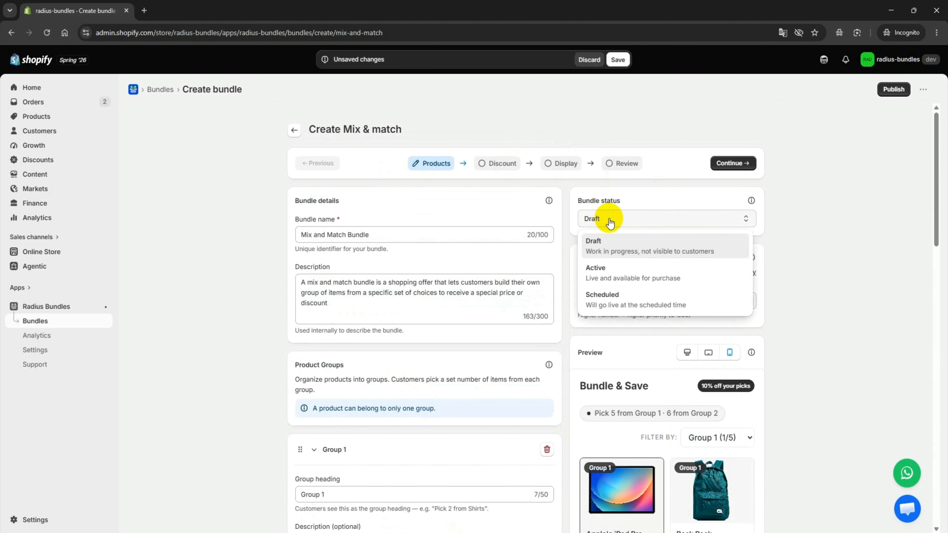
click(606, 274)
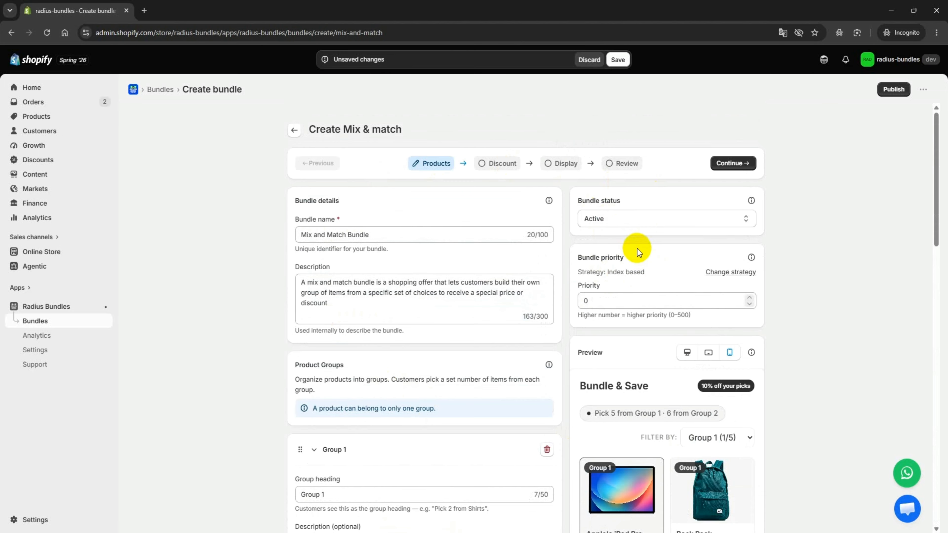
click(738, 163)
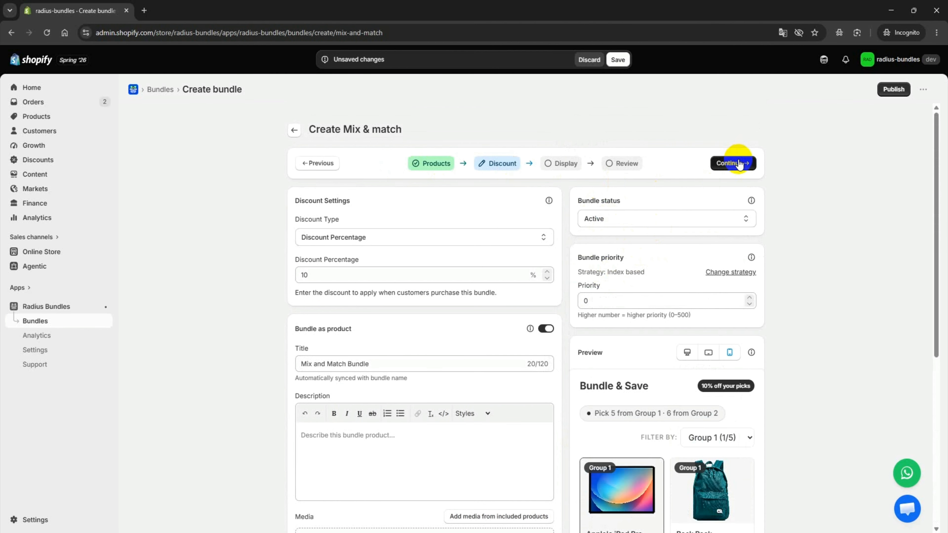
Try the Discount Percentage, Discount Amount and Bundle Price discount types, with a $50 discount amount.
click(353, 237)
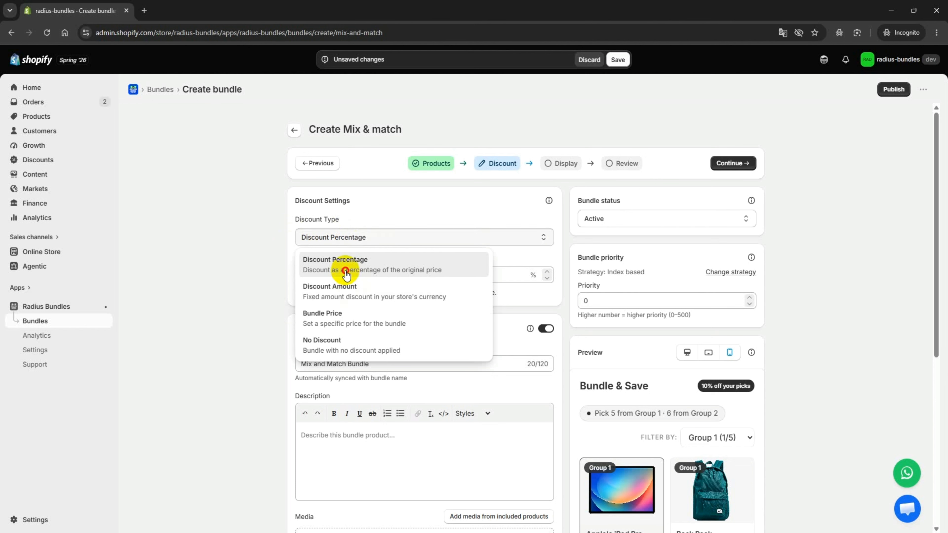
click(338, 267)
drag(328, 274, 290, 277)
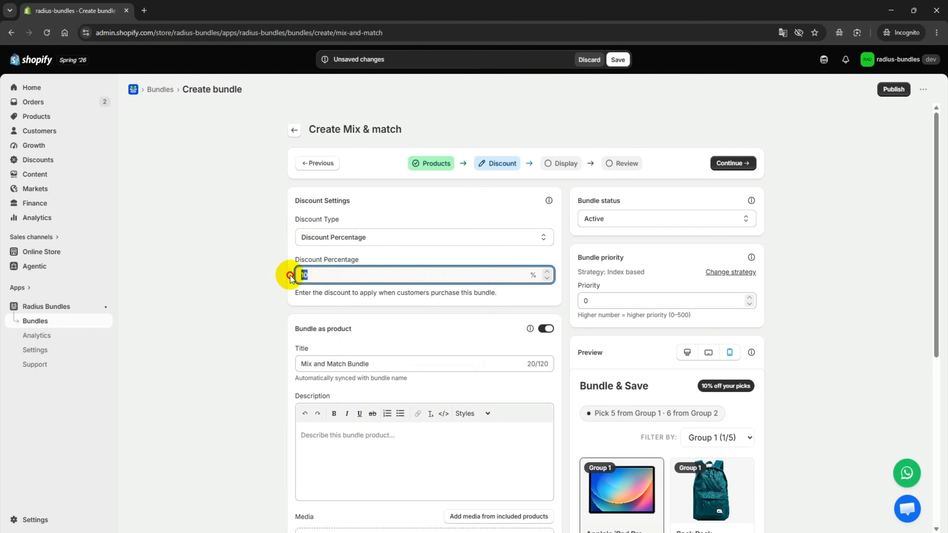
click(364, 239)
click(344, 284)
drag(305, 275, 312, 270)
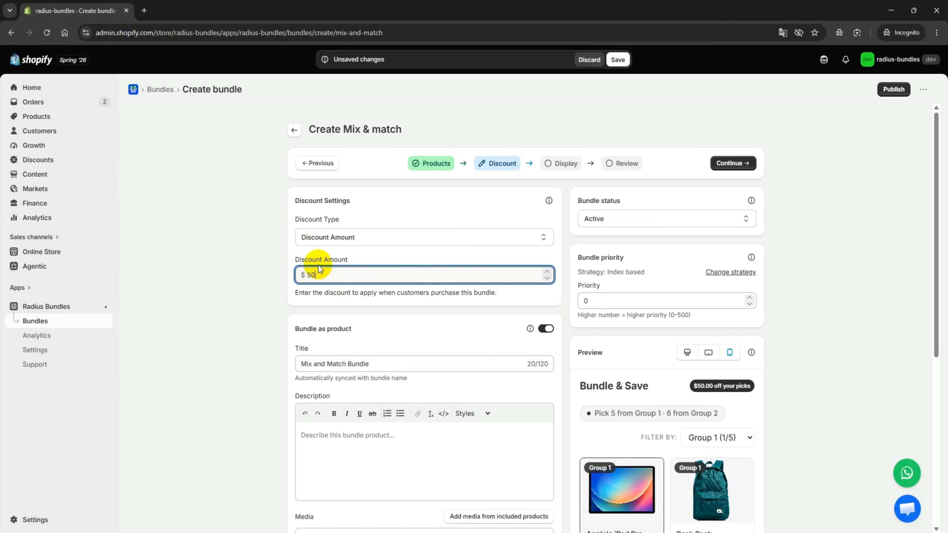
click(328, 237)
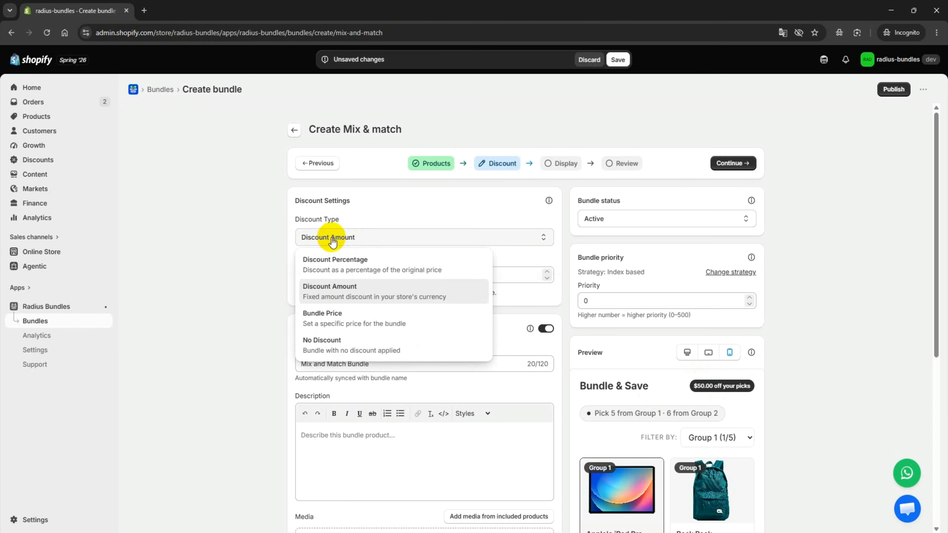
click(328, 321)
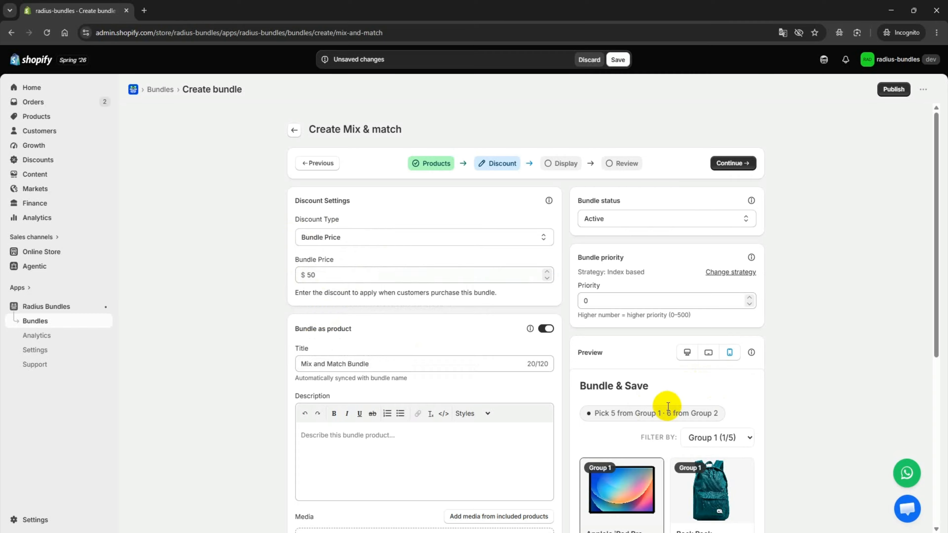
Set the discount type to Discount Percentage with a 30% discount.
click(333, 237)
click(338, 269)
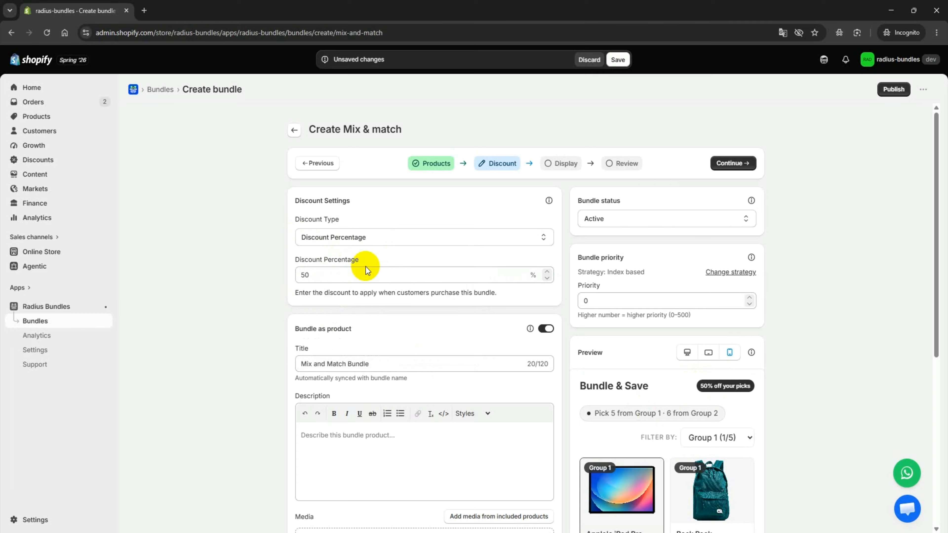
click(349, 273)
click(305, 275)
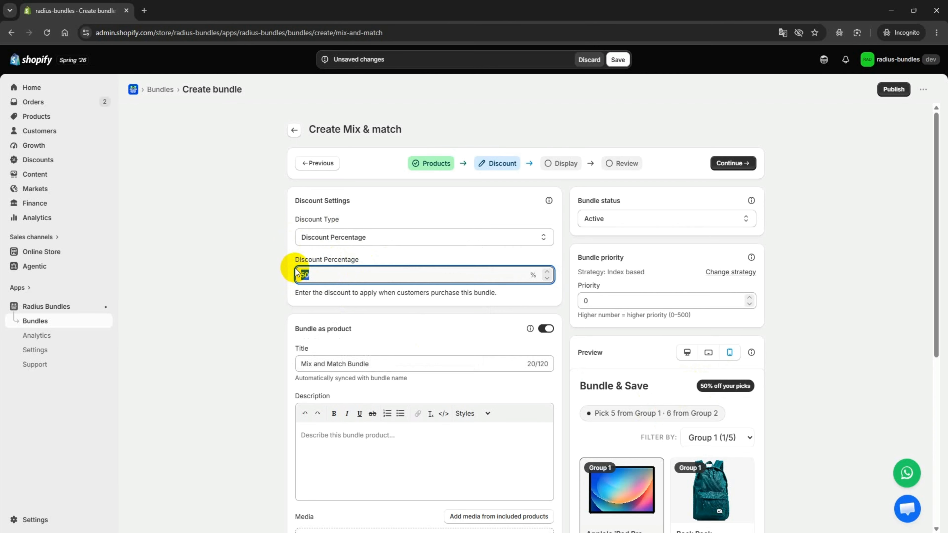
click(282, 278)
Disable selling the bundle as a product and proceed to the Display stage.
scroll(282, 277, down, 3)
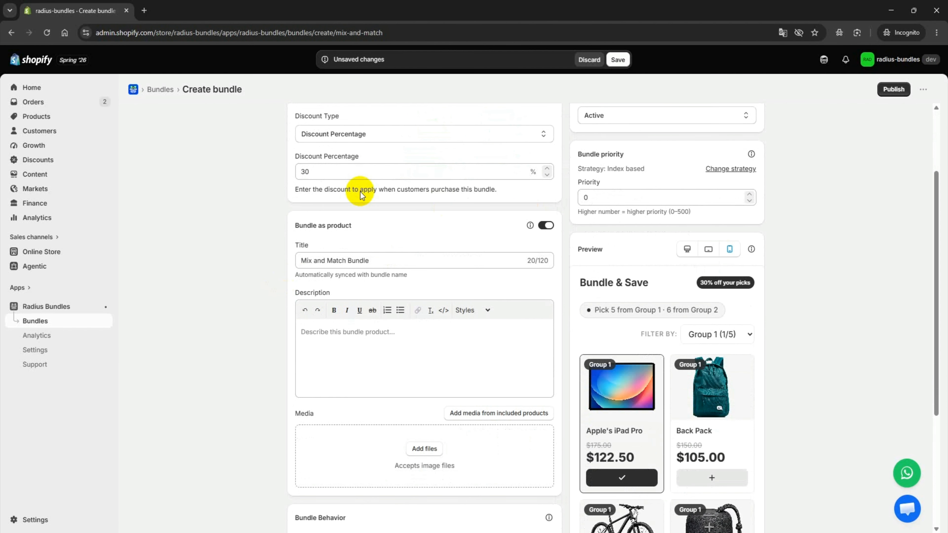
click(545, 225)
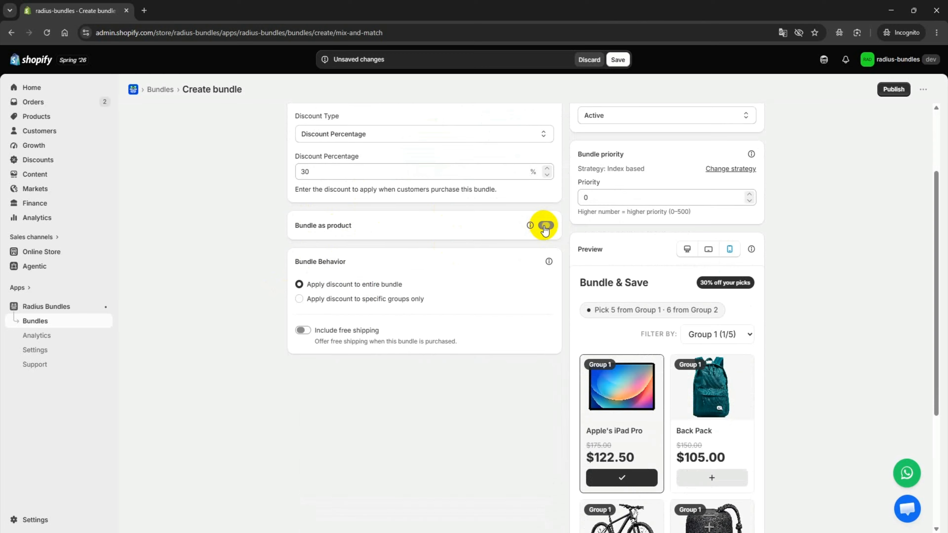
scroll(462, 261, up, 3)
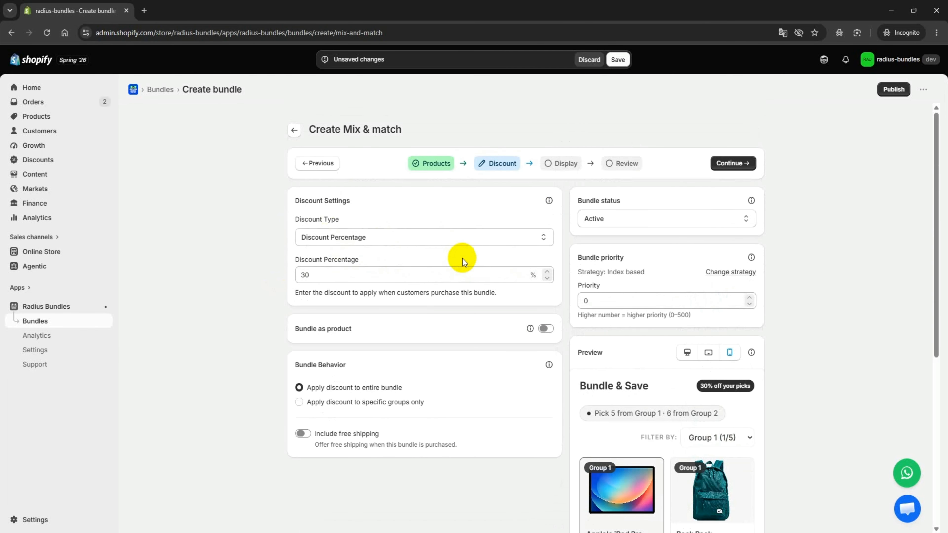
click(732, 164)
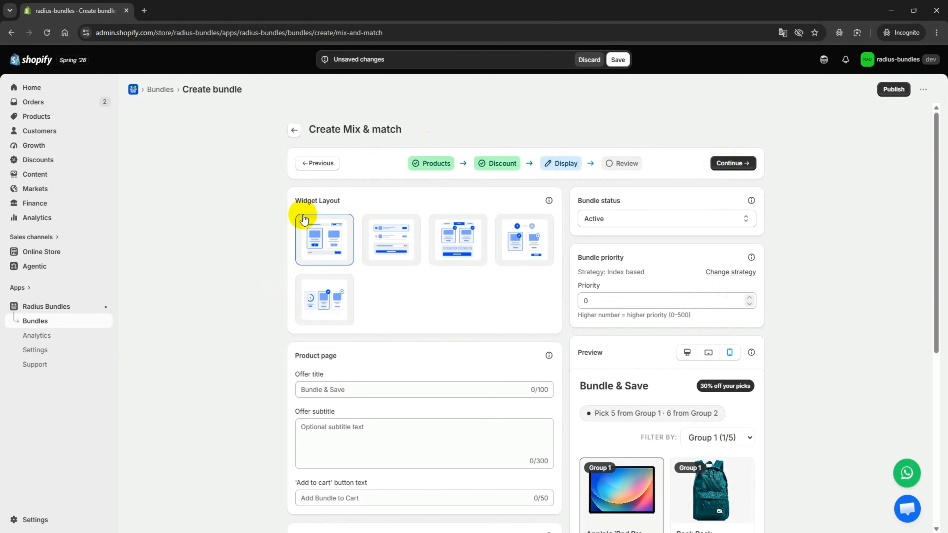
Try the default grid, tabbed-groups and numbered-steps widget layouts and look at their previews.
click(321, 245)
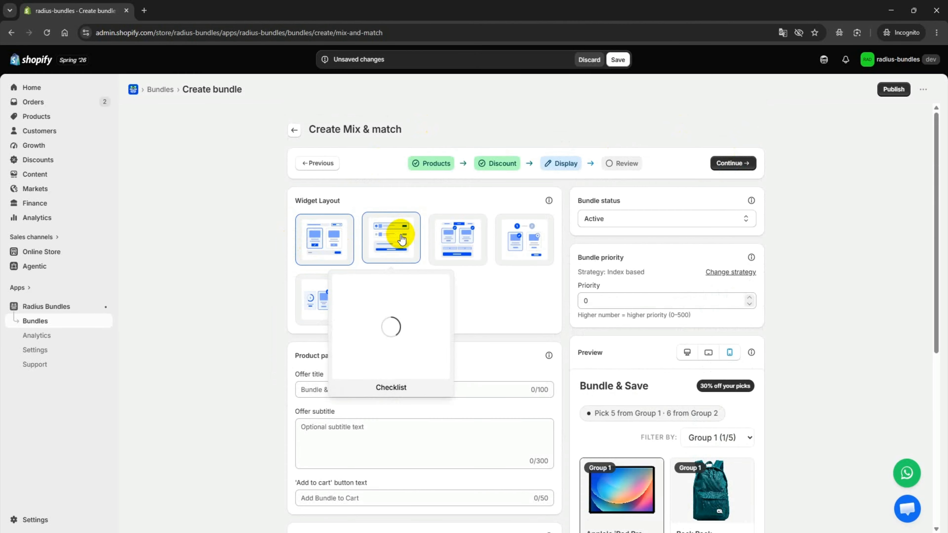
click(461, 235)
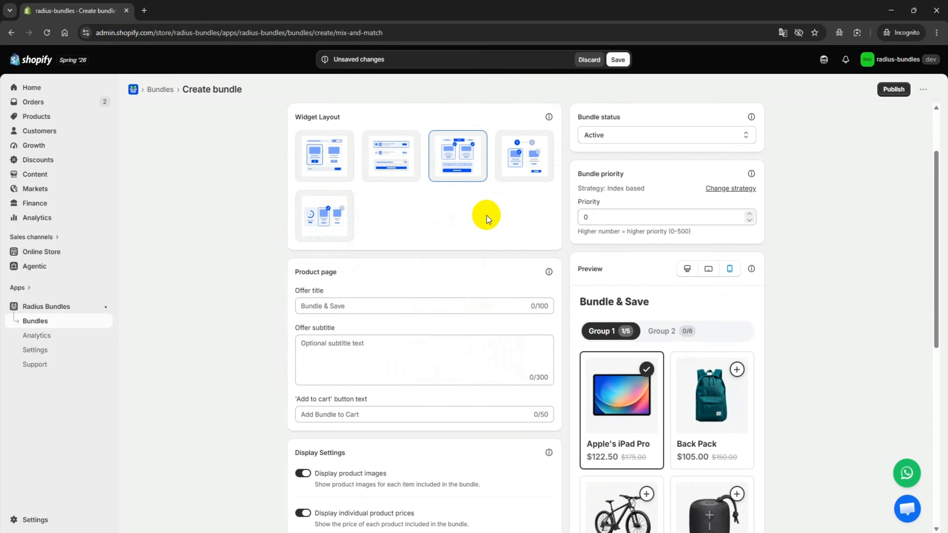
click(522, 153)
scroll(653, 373, down, 5)
scroll(654, 378, up, 5)
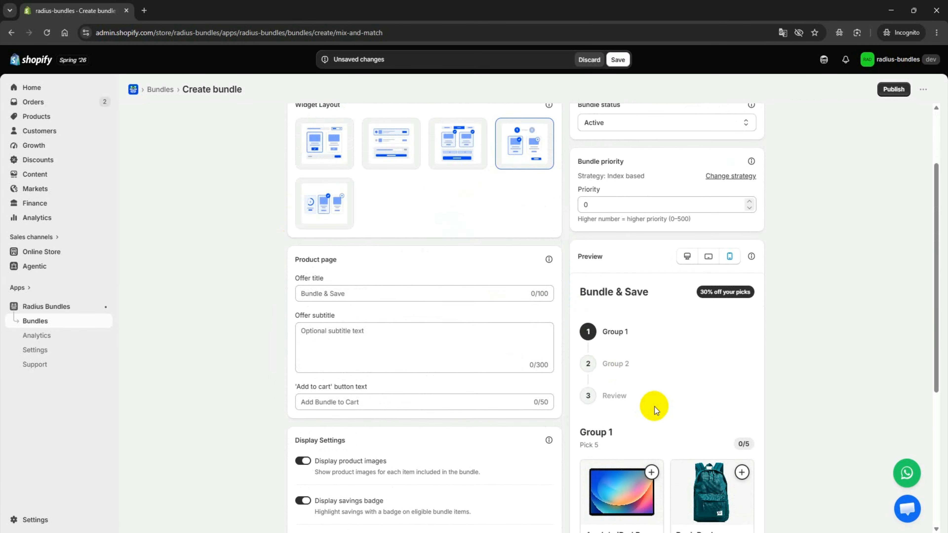
Choose the widget layout with the circular progress ring and review its preview.
click(314, 224)
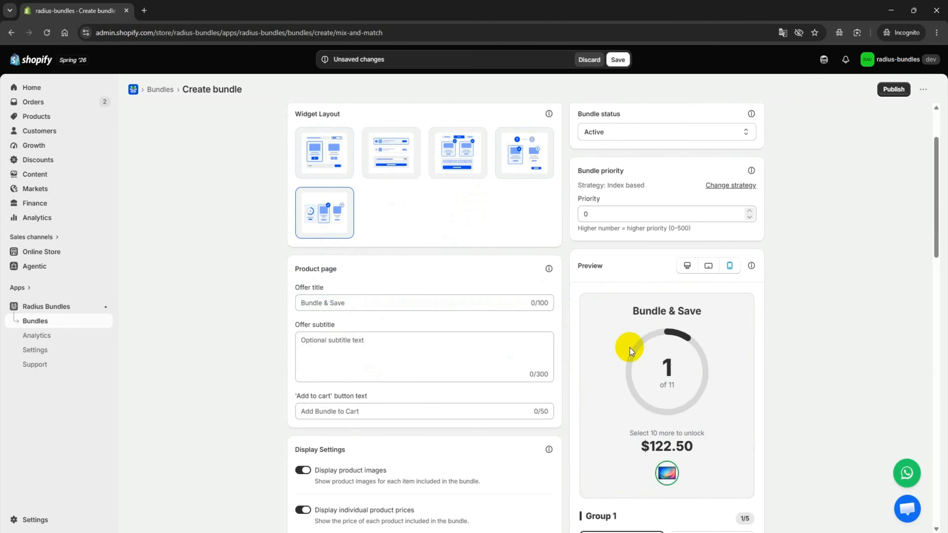
scroll(629, 348, down, 10)
scroll(668, 305, up, 11)
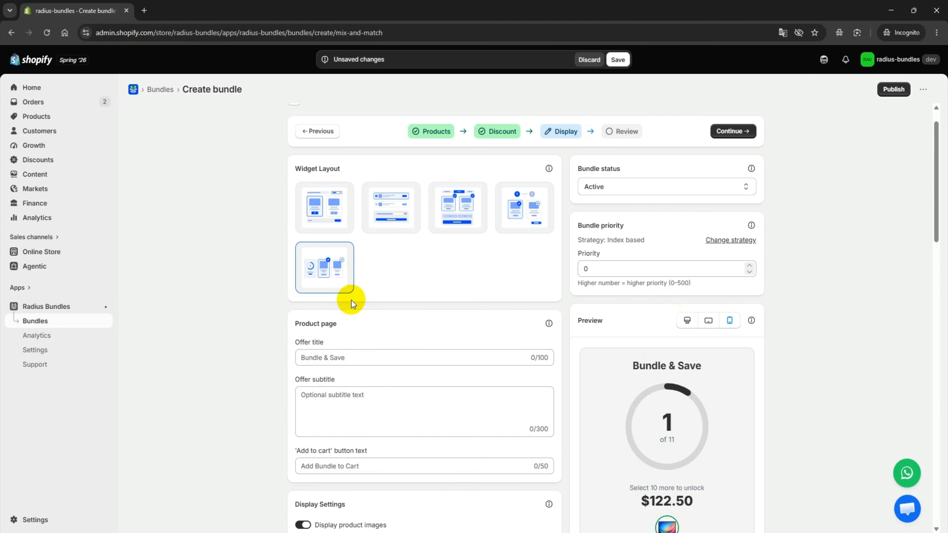
scroll(351, 300, up, 1)
scroll(666, 402, down, 3)
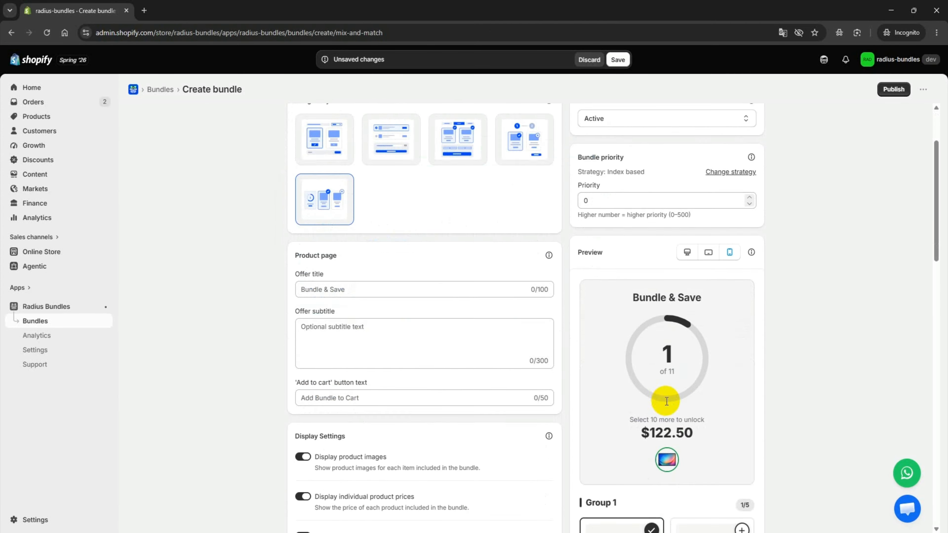
scroll(667, 402, down, 3)
scroll(664, 396, up, 3)
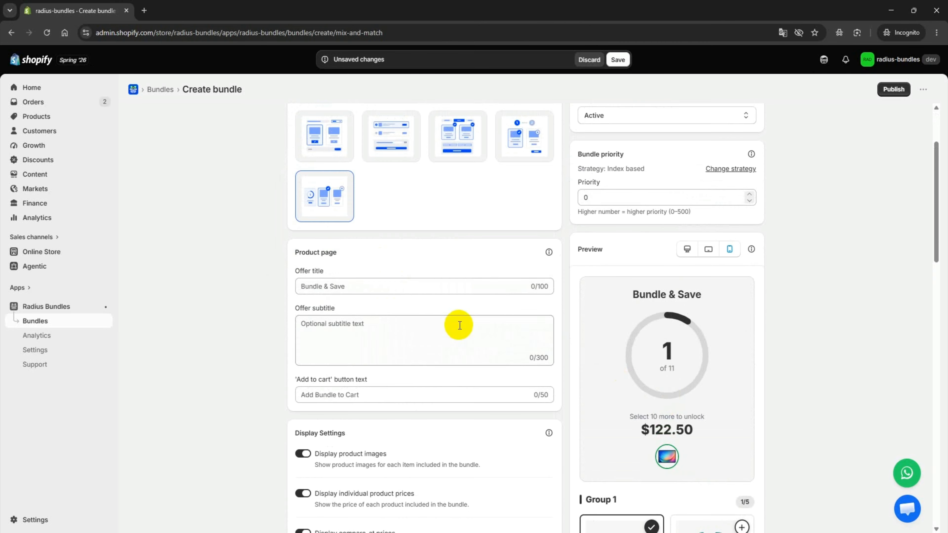
Set the product page offer title to "Buy a bundle and save more".
click(341, 284)
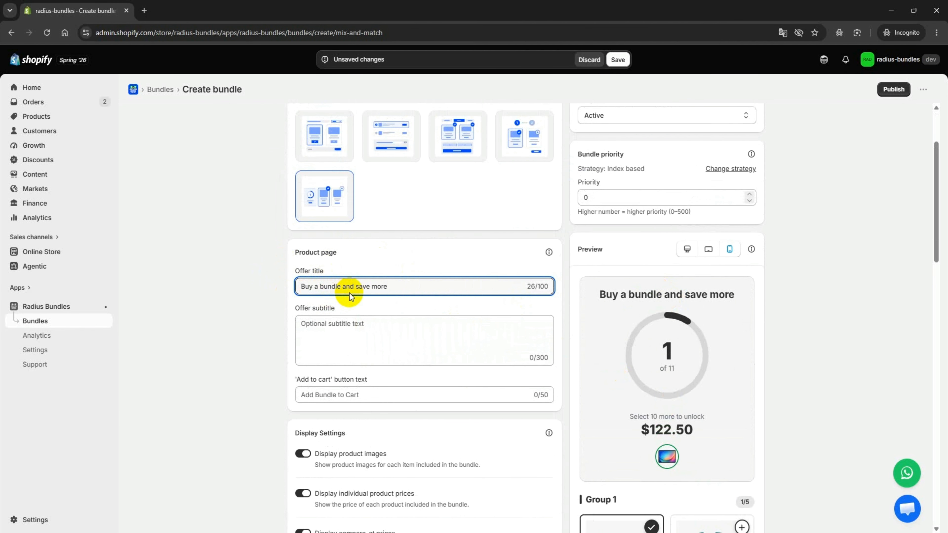
Set the product page's 'Add to cart' button text to "Buy Bundle", leaving the offer subtitle empty.
scroll(349, 293, down, 3)
click(386, 251)
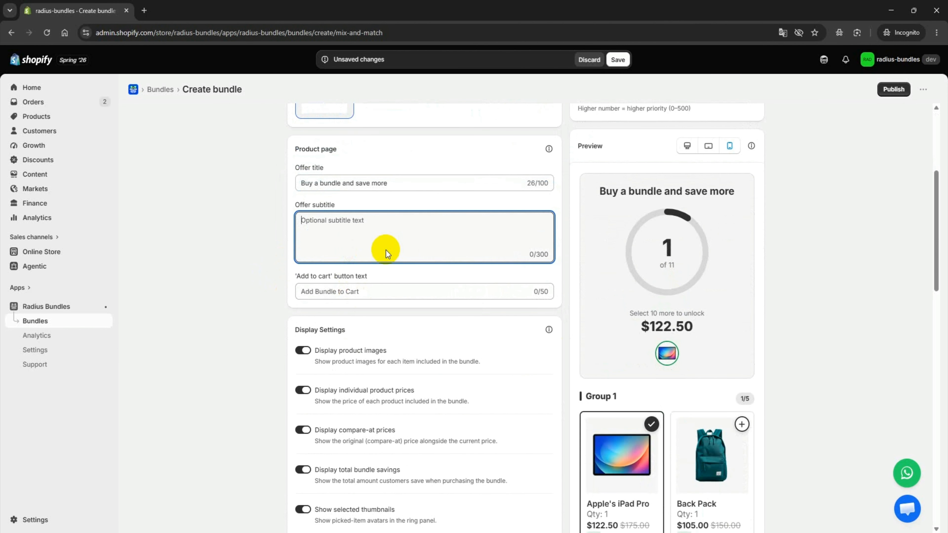
click(349, 291)
scroll(688, 352, down, 11)
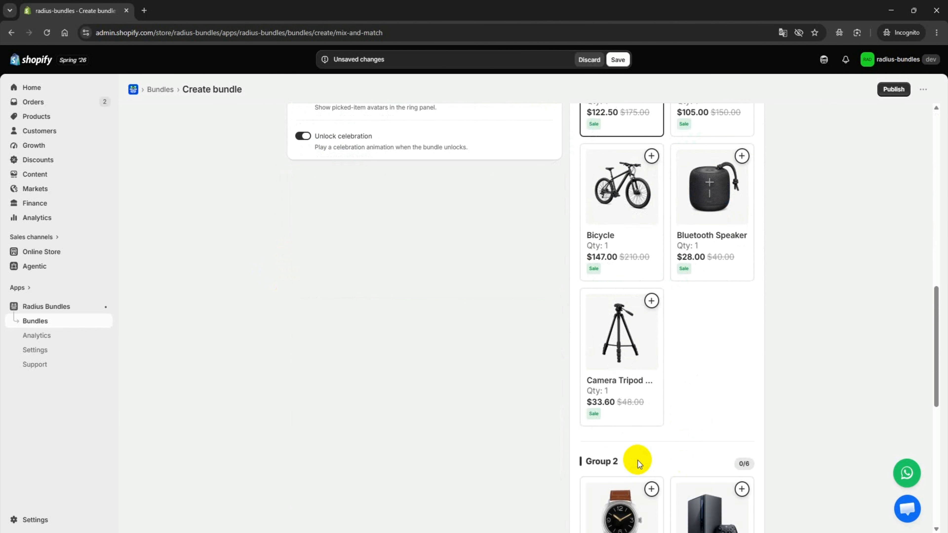
scroll(638, 460, down, 11)
click(320, 343)
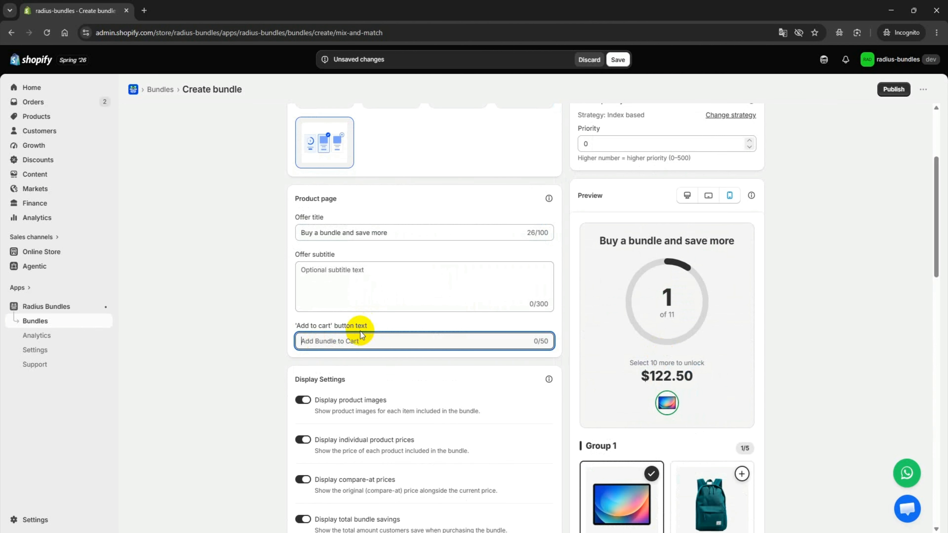
text(Buy Bundle)
Try hiding the product images, individual product prices and selected thumbnails one at a time, restoring each after checking the preview.
scroll(359, 331, down, 4)
click(303, 246)
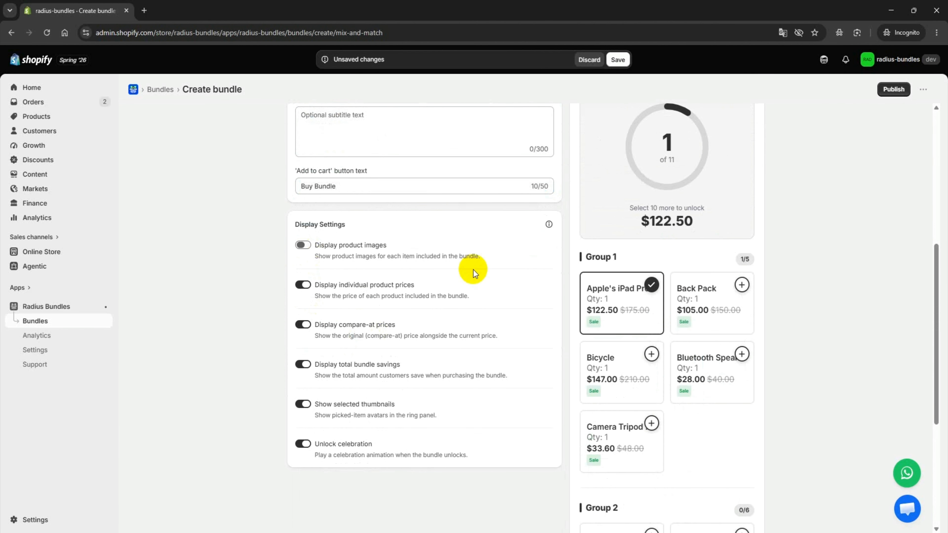
click(303, 245)
click(302, 284)
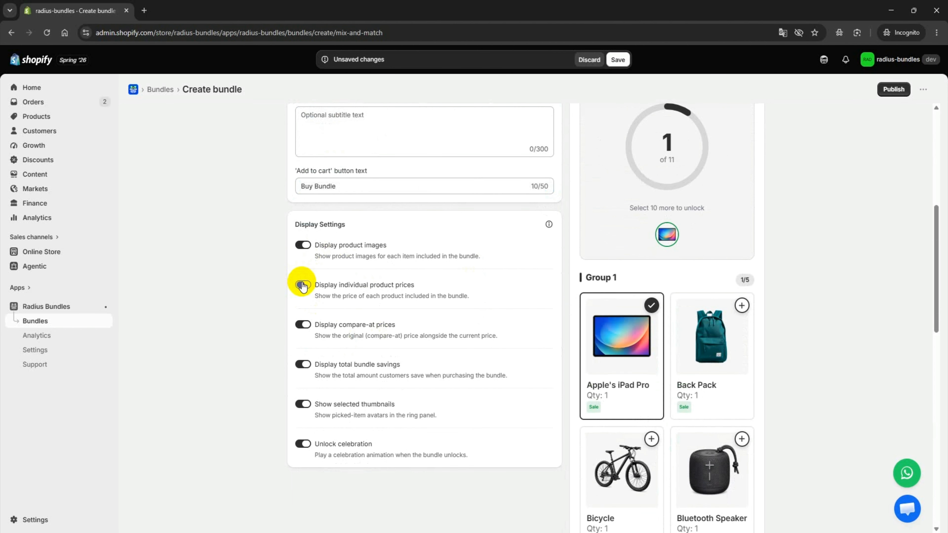
click(302, 285)
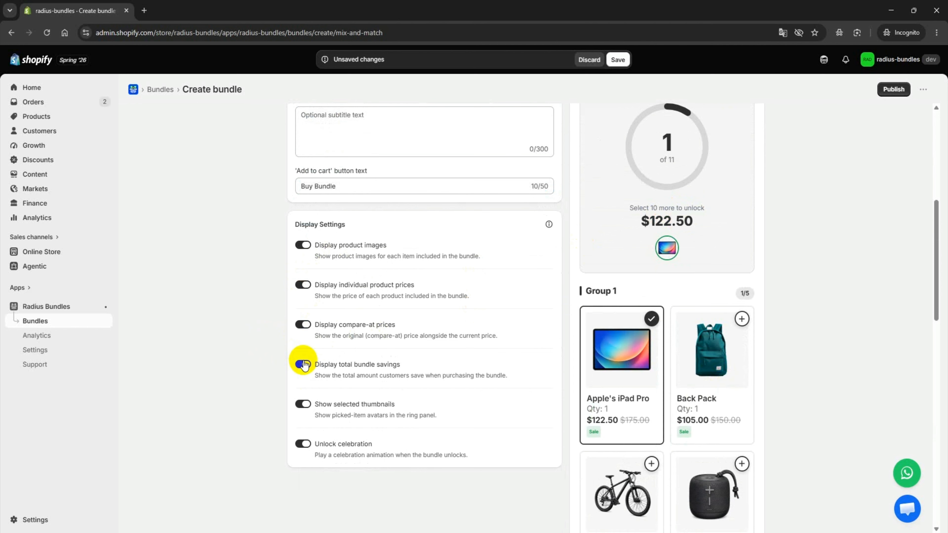
click(302, 404)
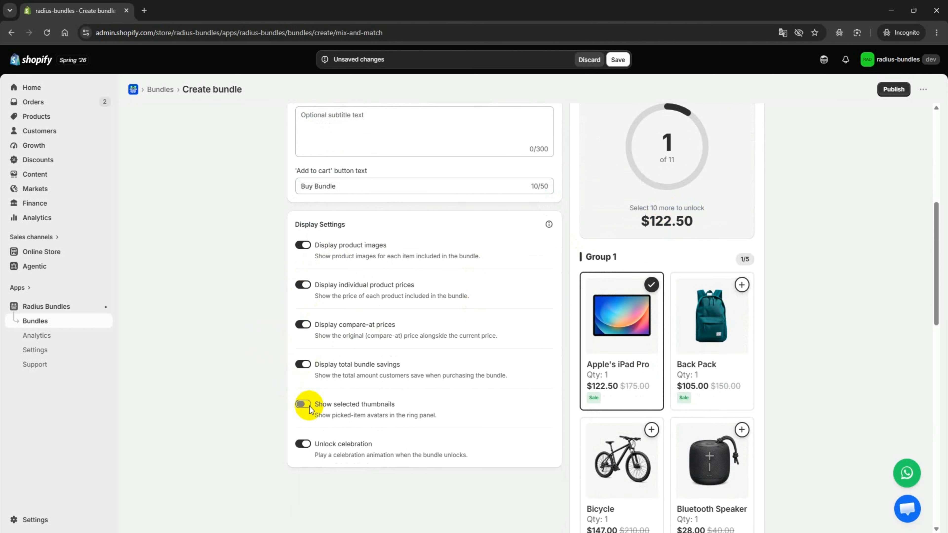
click(303, 404)
Proceed to the Review stage, check the bundle summary and publish the bundle.
scroll(514, 332, up, 8)
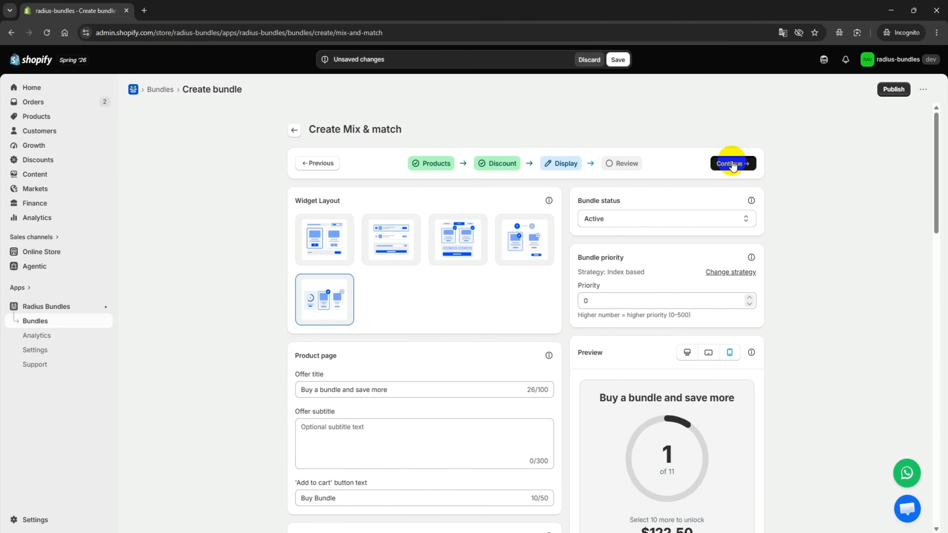
click(732, 164)
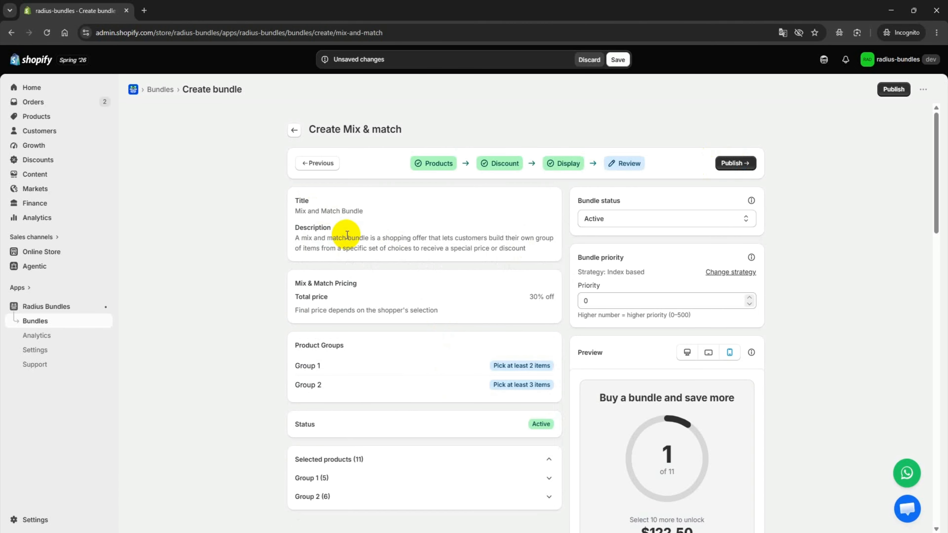
scroll(409, 410, down, 3)
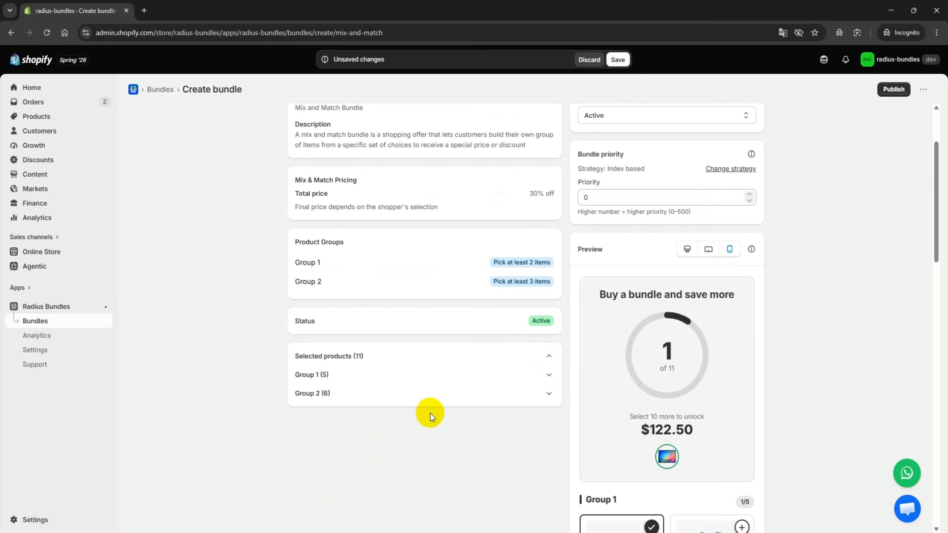
scroll(431, 410, up, 3)
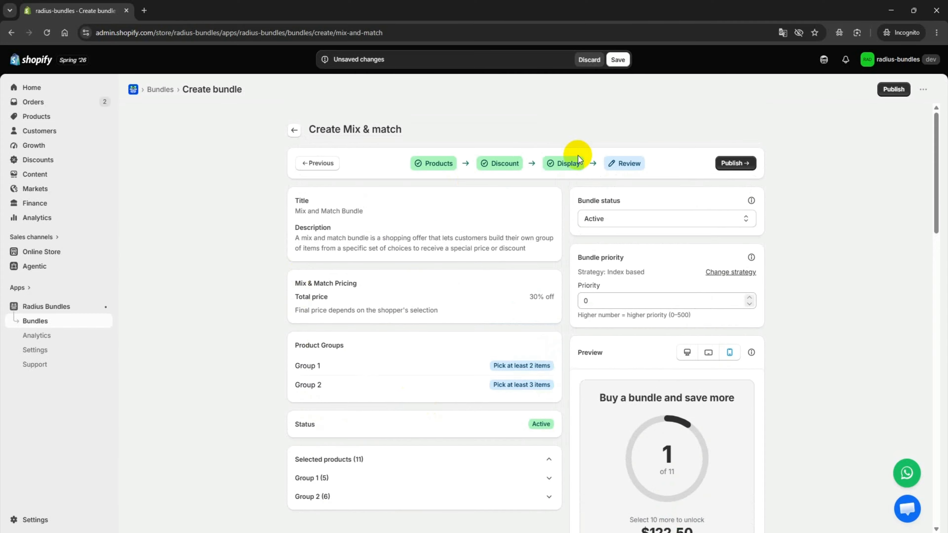
click(735, 163)
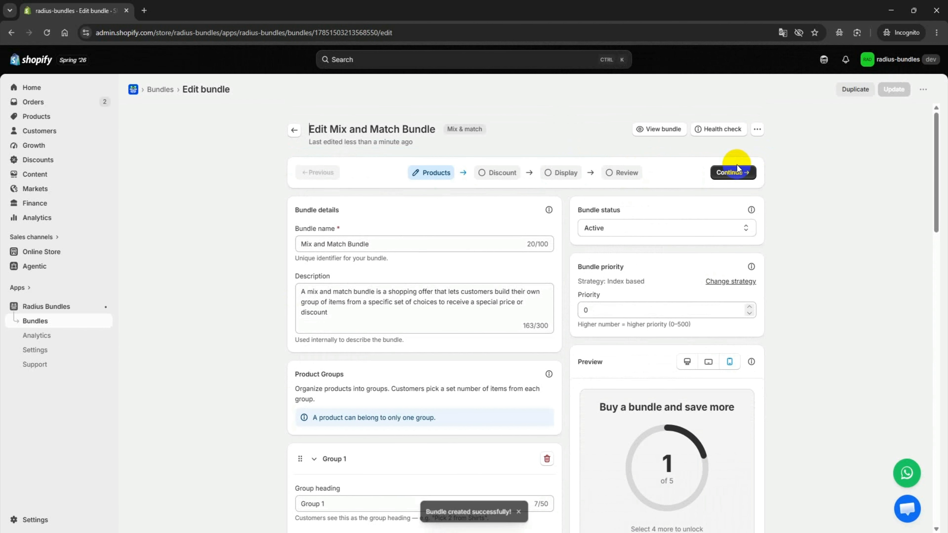
click(667, 129)
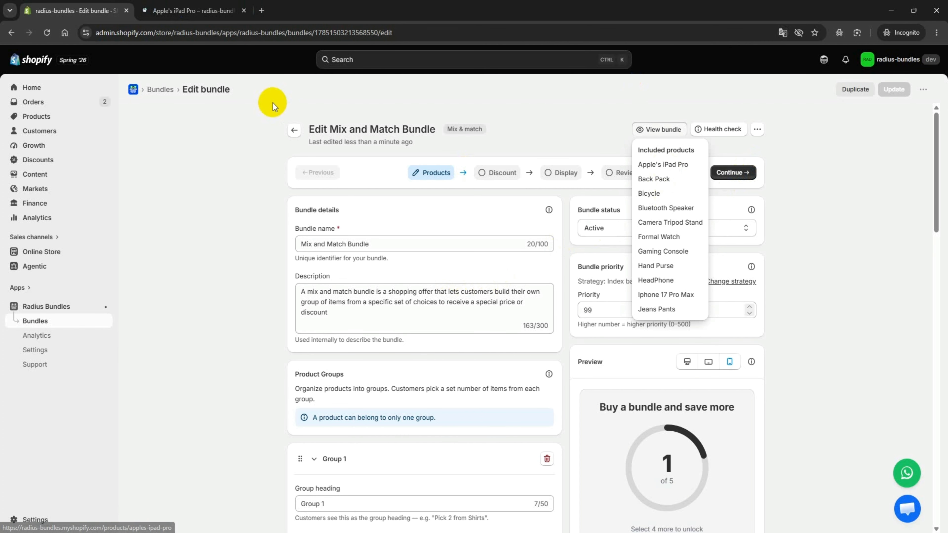
click(179, 6)
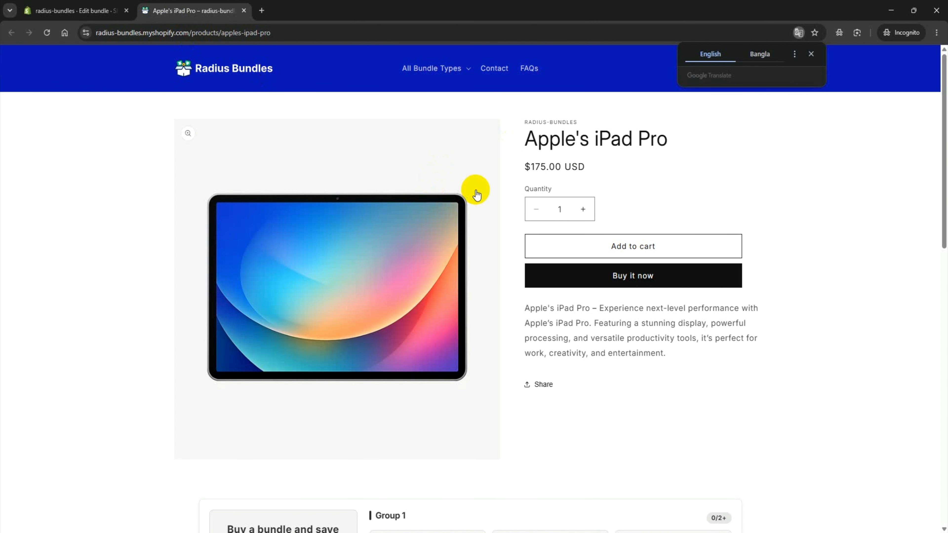
scroll(586, 150, down, 5)
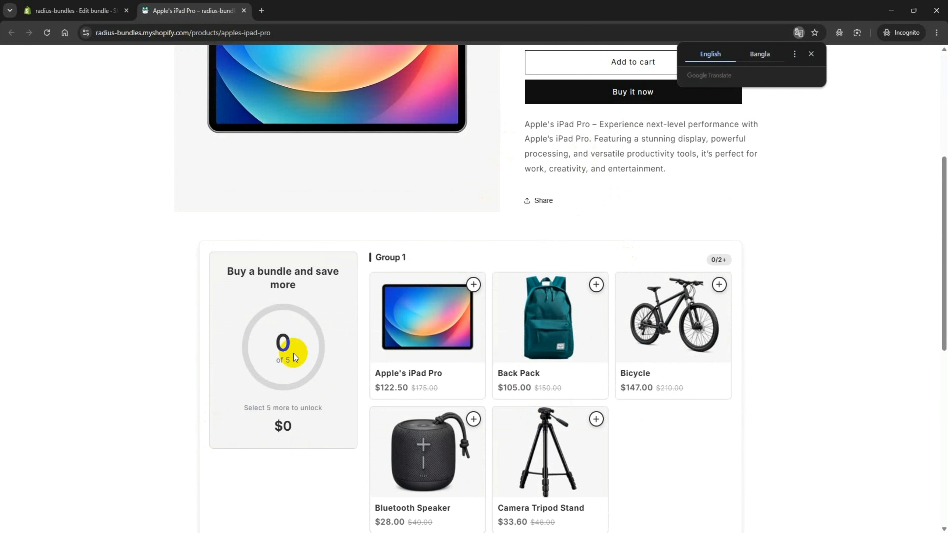
scroll(336, 344, down, 1)
click(831, 228)
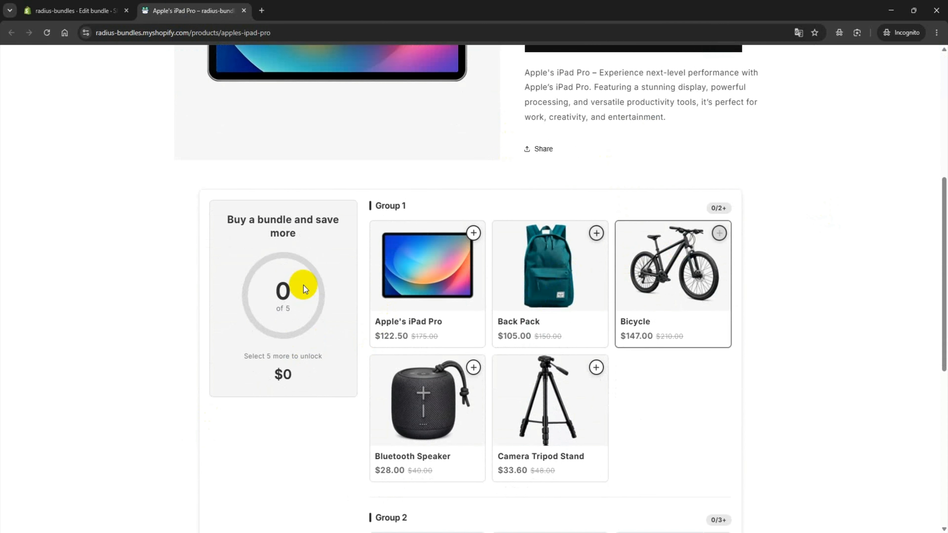
scroll(382, 231, down, 1)
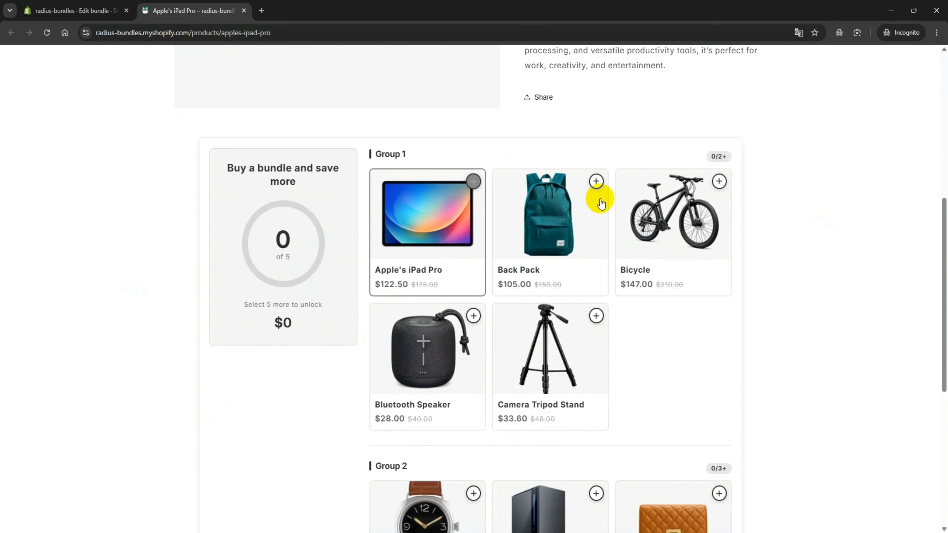
click(412, 220)
click(519, 213)
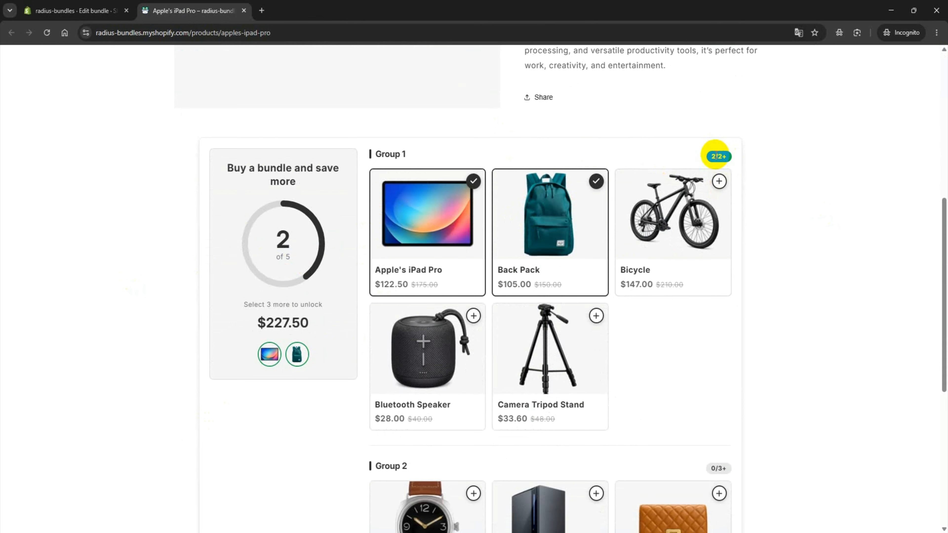
scroll(454, 256, down, 5)
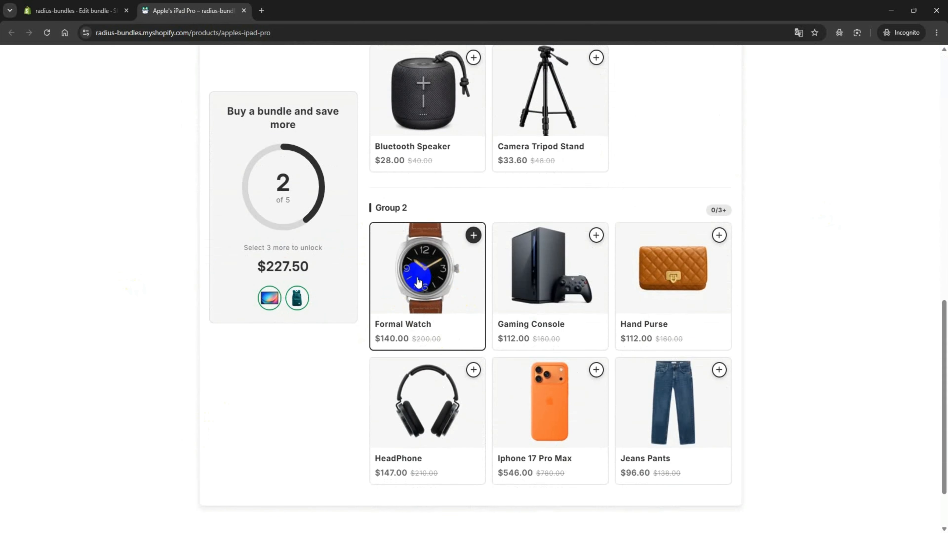
click(421, 283)
click(418, 397)
click(643, 396)
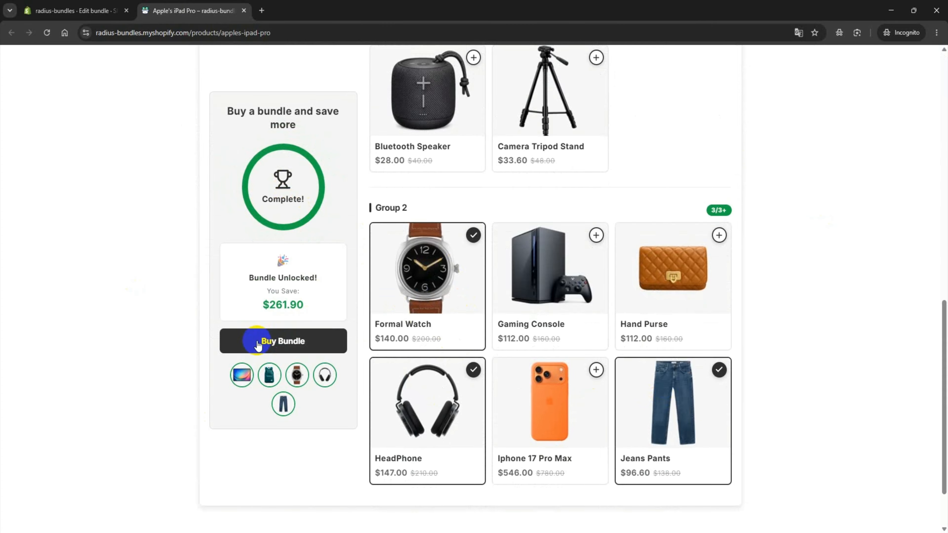
scroll(570, 481, up, 5)
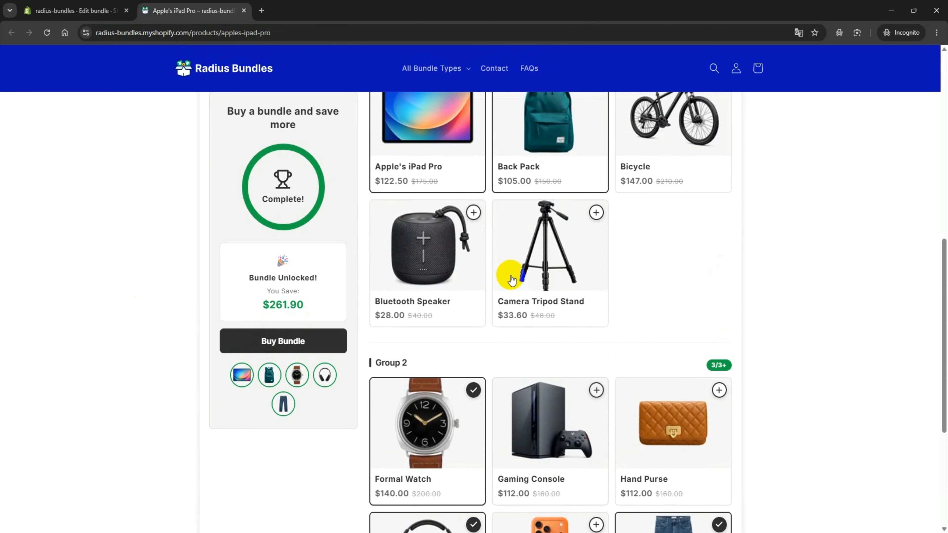
Return to the bundle editor and let customers pick between 2 and 4 items from Group 1.
click(62, 5)
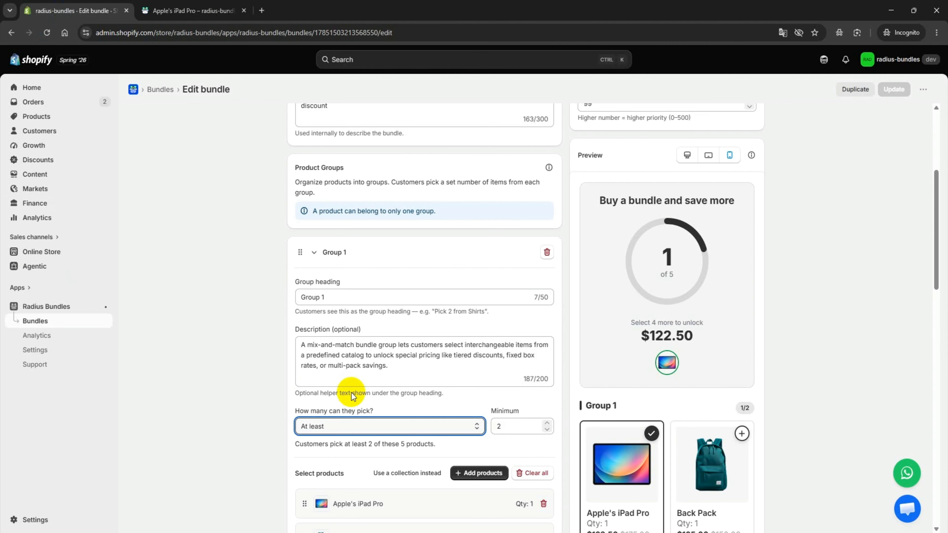
scroll(353, 396, down, 1)
click(348, 374)
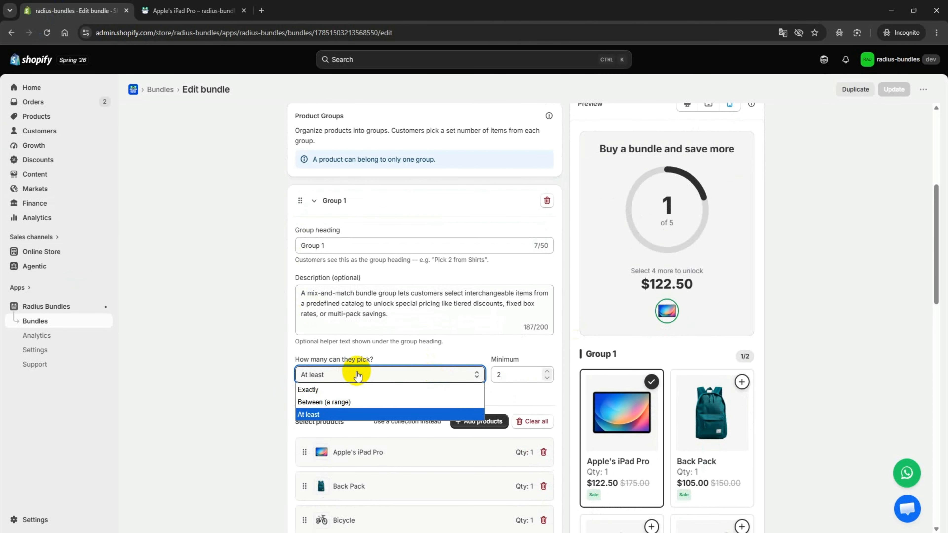
click(336, 402)
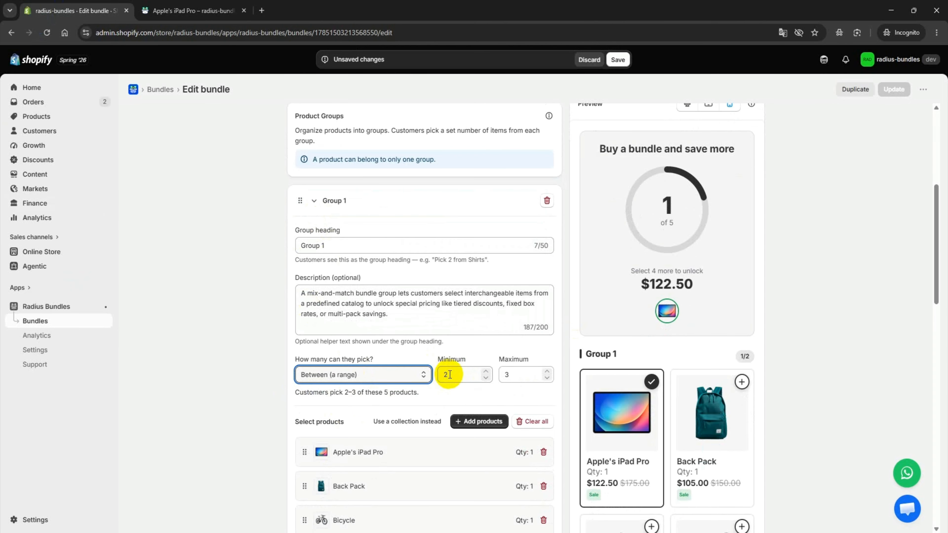
click(511, 373)
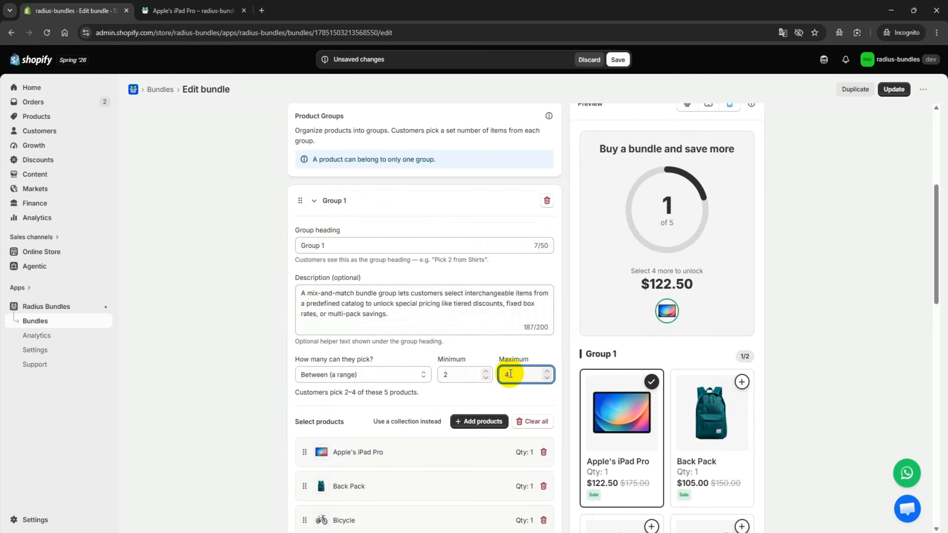
Expand Group 2, set its minimum pick to 1 and save the bundle changes.
scroll(510, 373, down, 1)
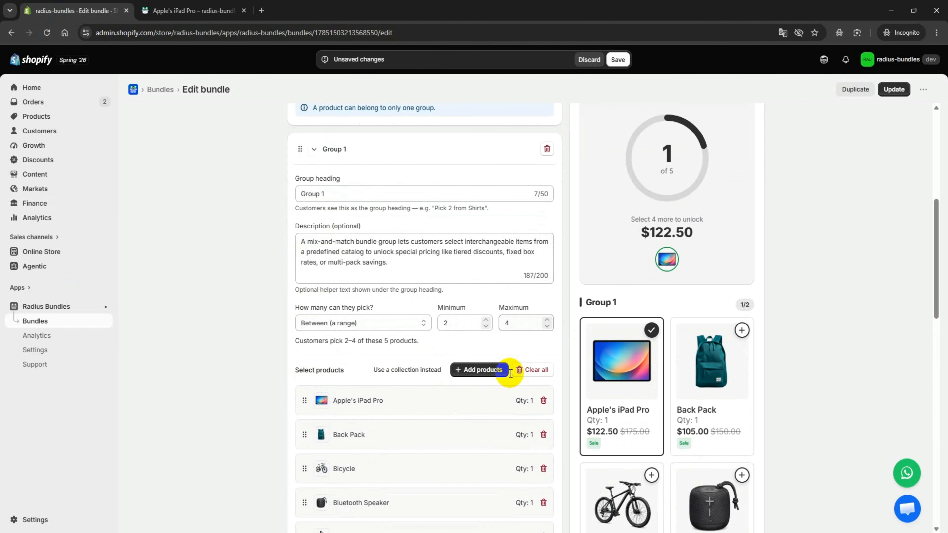
scroll(510, 373, down, 4)
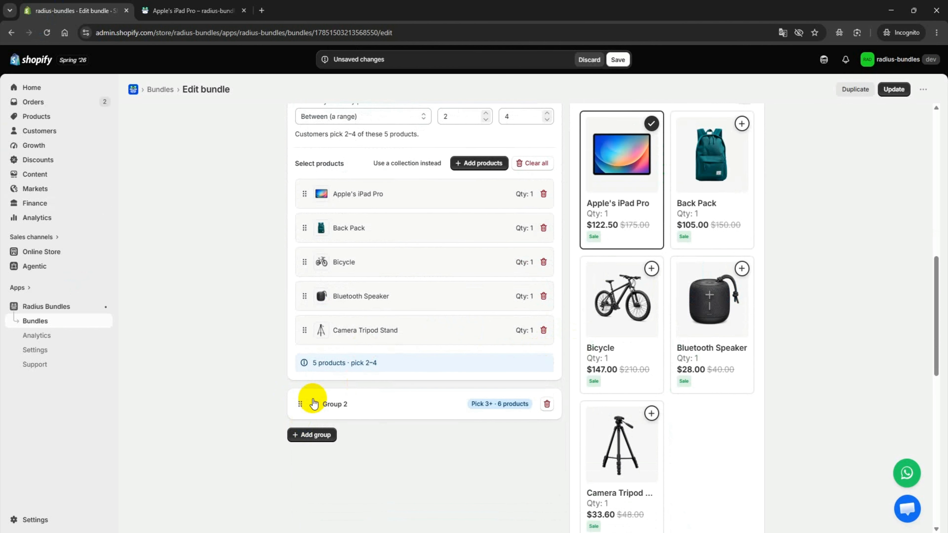
click(313, 403)
scroll(370, 392, down, 3)
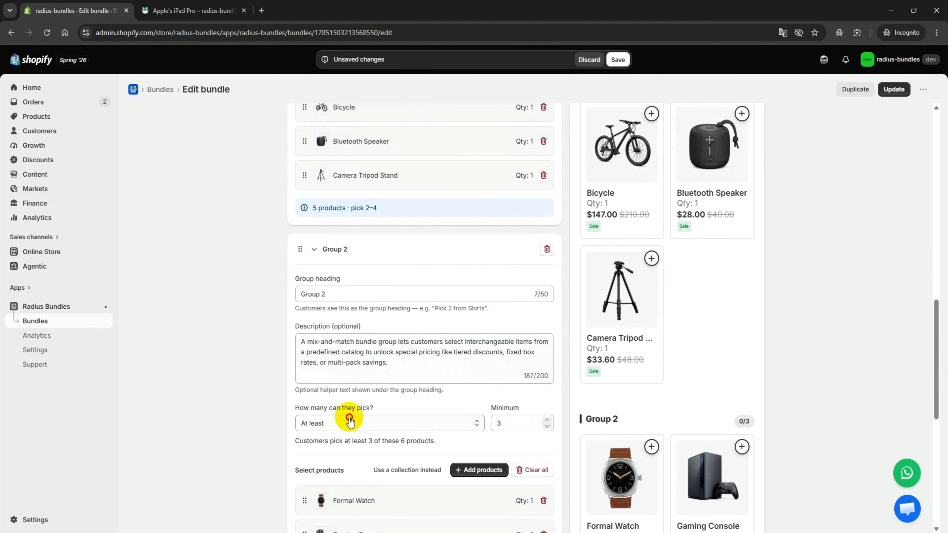
click(349, 421)
click(501, 422)
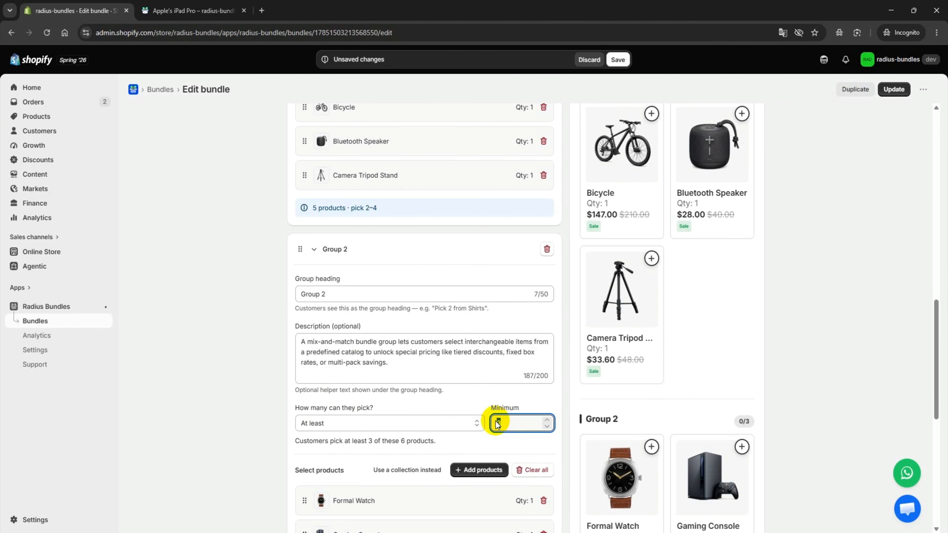
scroll(678, 314, up, 10)
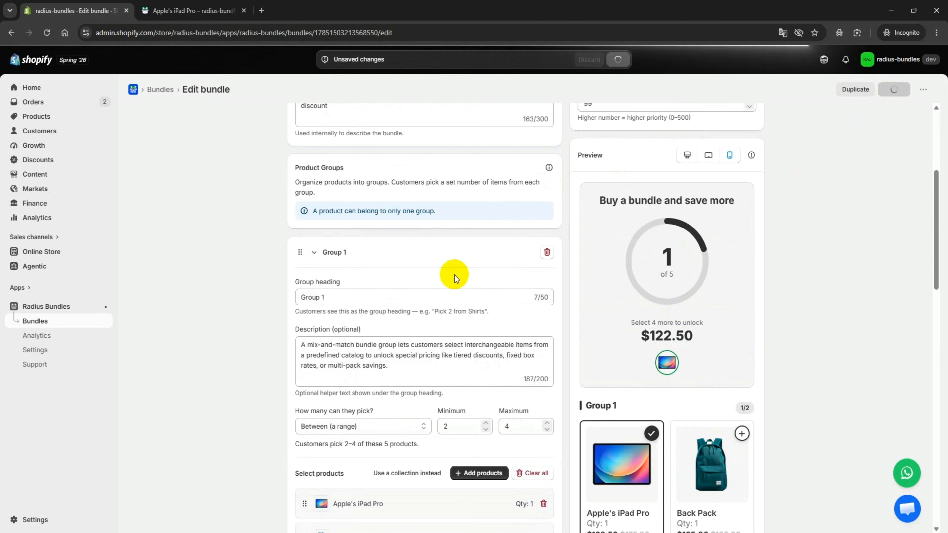
Reload the storefront product page and compare the groups' pick limits with the bundle editor.
click(172, 8)
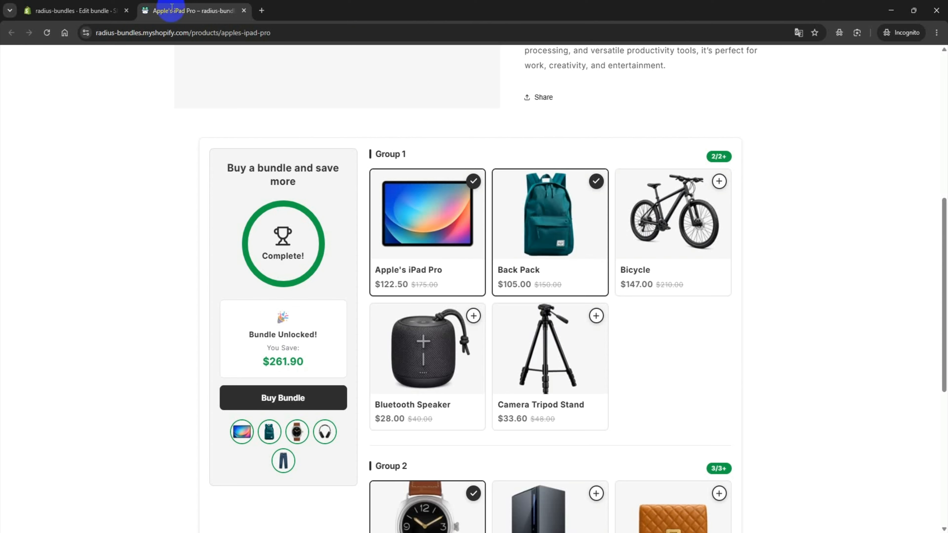
click(46, 33)
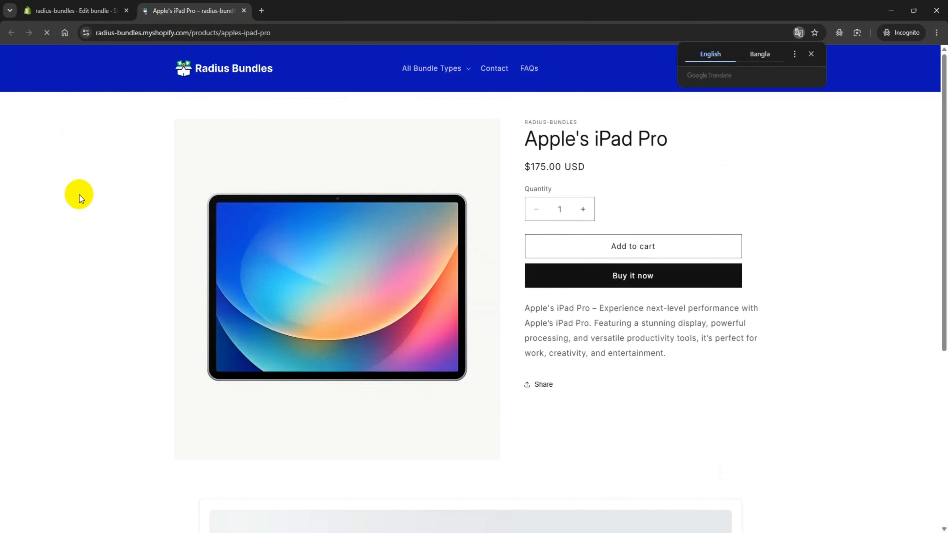
scroll(81, 245, down, 7)
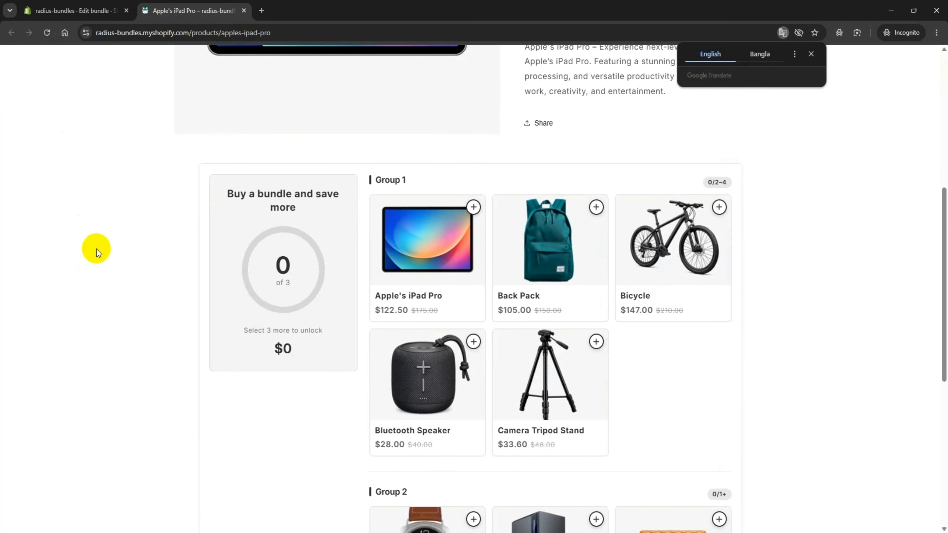
click(65, 8)
scroll(370, 437, down, 4)
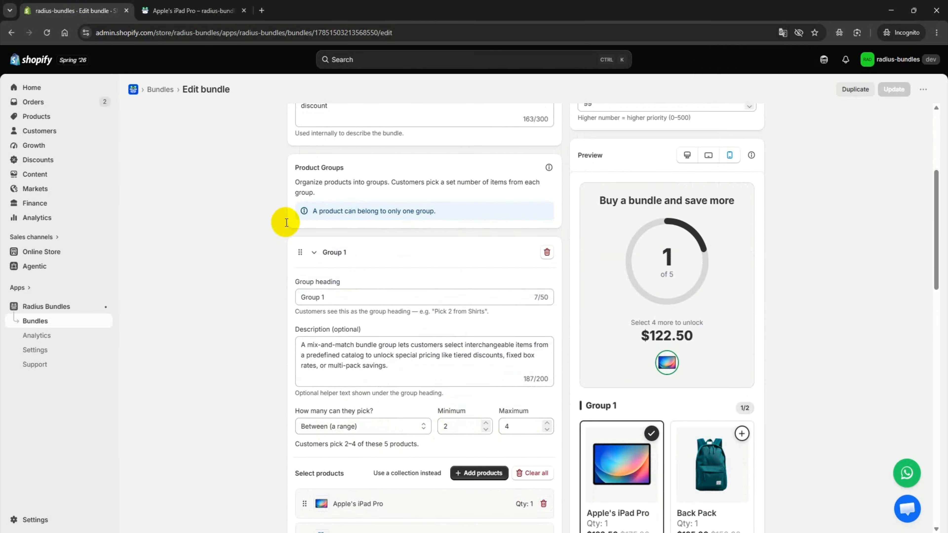
On the storefront page, add Back Pack, Bicycle and Bluetooth Speaker in Group 1, then try adding Camera Tripod Stand as a fifth item.
click(192, 10)
click(457, 263)
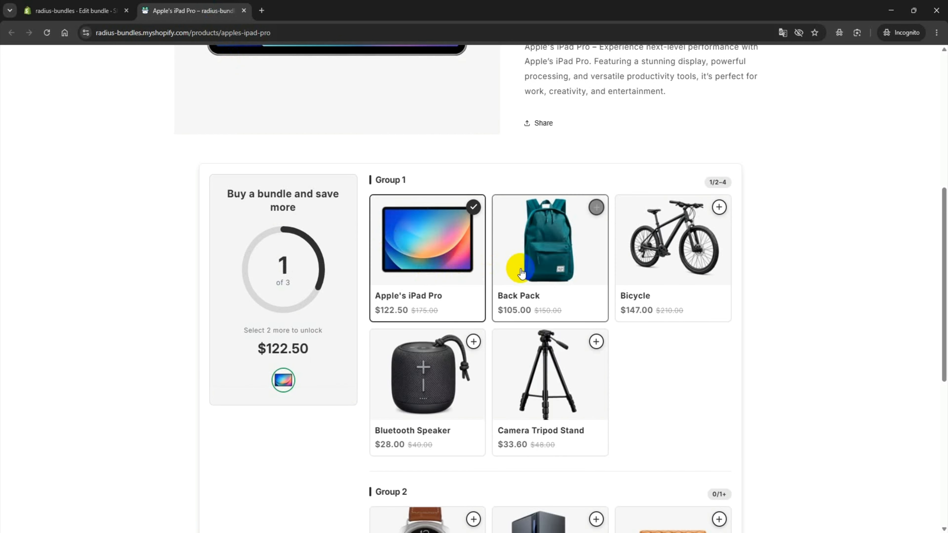
click(535, 275)
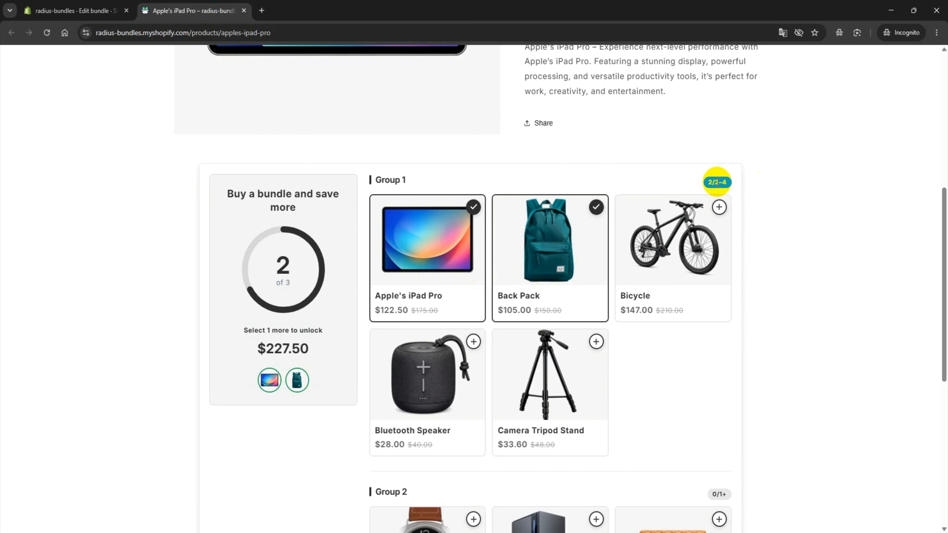
click(672, 235)
click(458, 394)
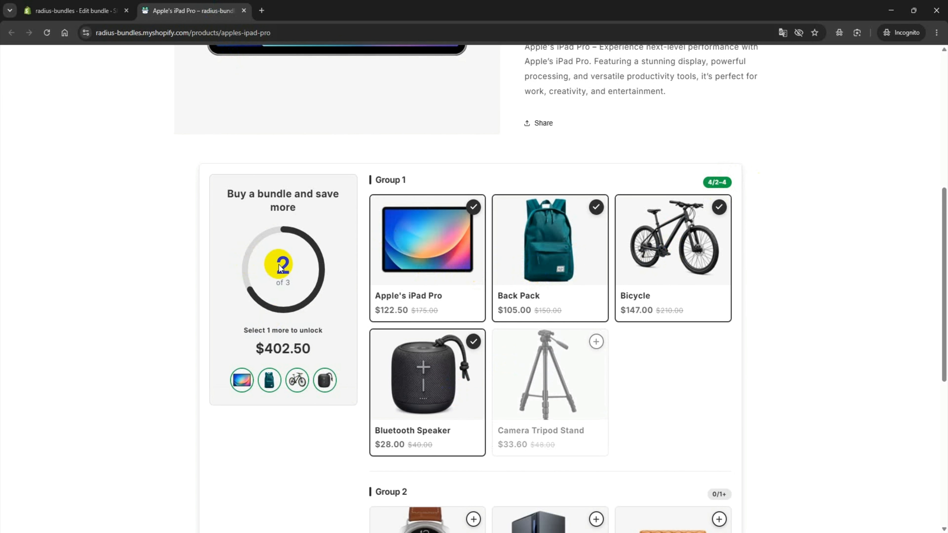
click(549, 376)
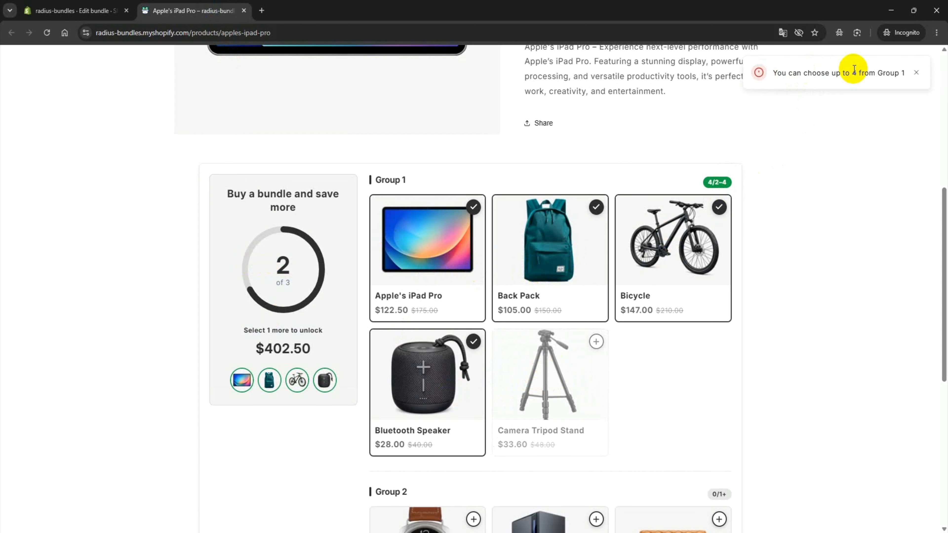
Remove Bluetooth Speaker from the Group 1 selection and pick Formal Watch in Group 2.
click(403, 383)
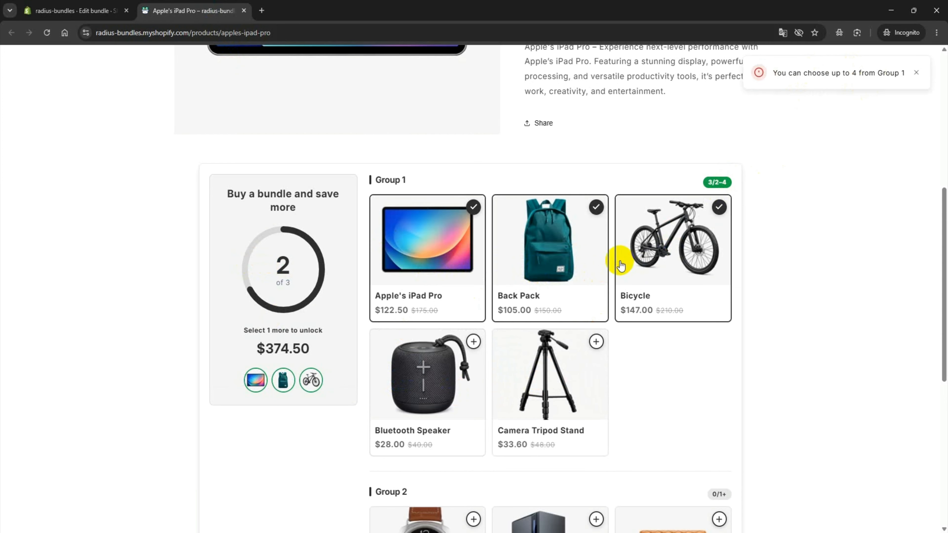
click(680, 249)
click(690, 249)
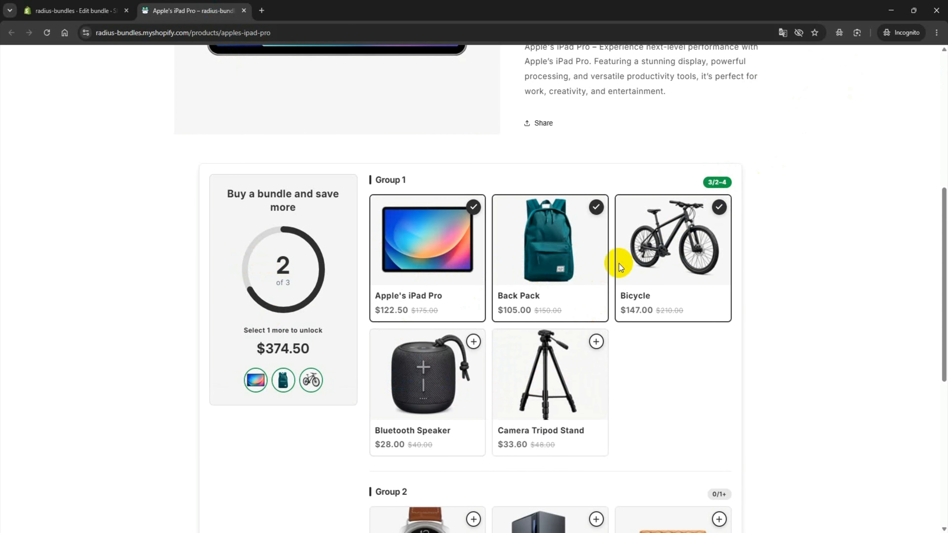
scroll(619, 263, down, 5)
click(439, 368)
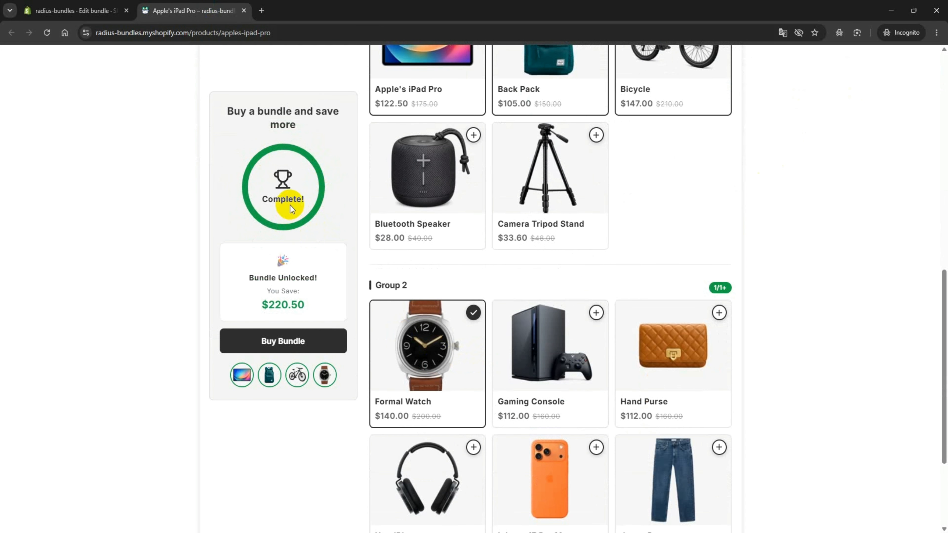
Return to the bundle editor and review the pick rules and products of Group 1 and Group 2.
click(104, 17)
scroll(395, 359, down, 10)
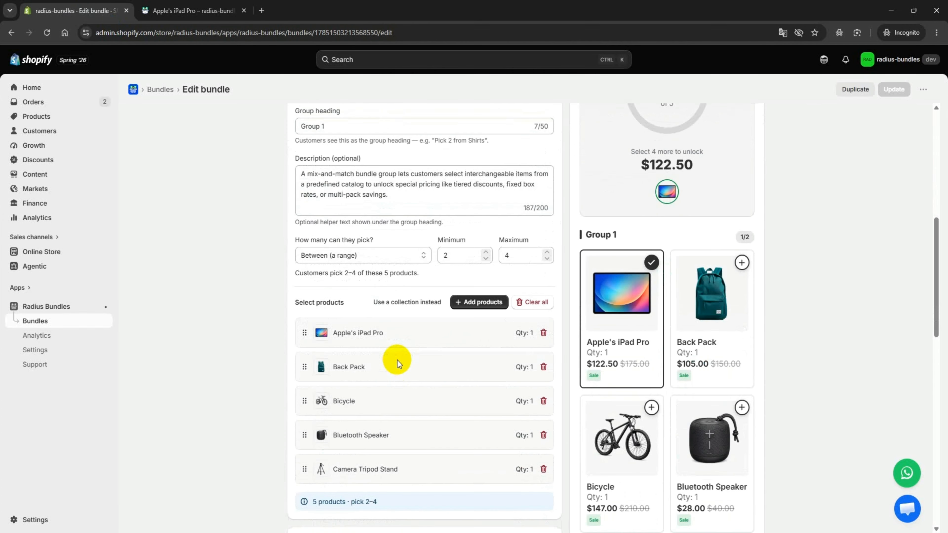
click(313, 249)
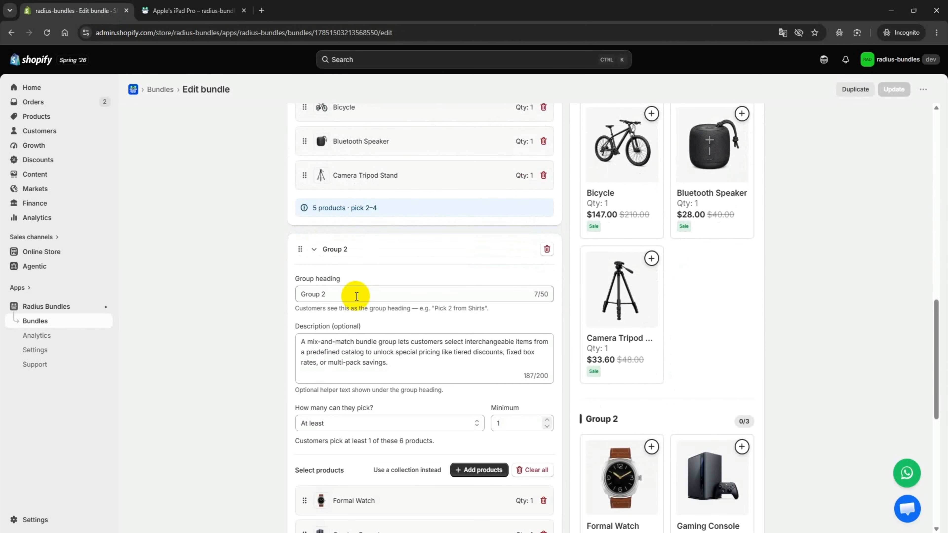
scroll(384, 332, down, 1)
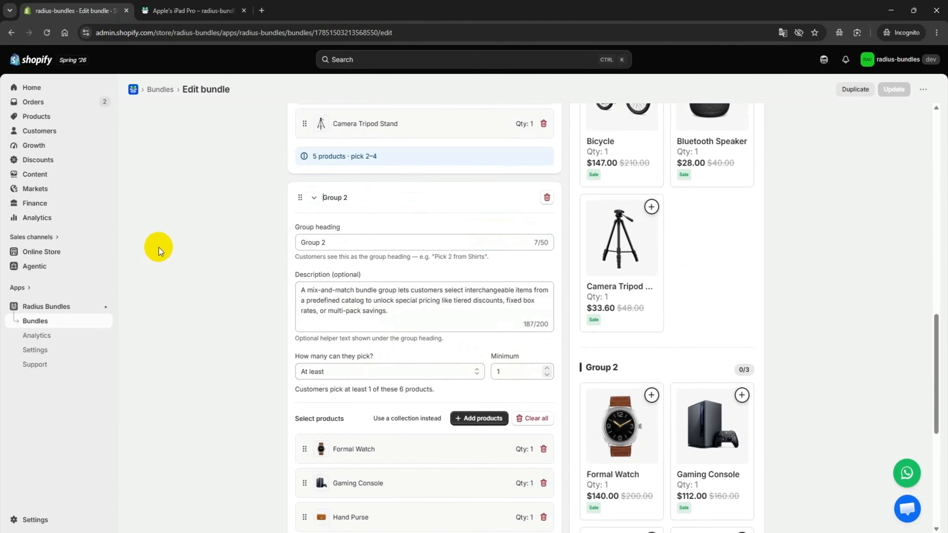
Open the style customizer from the Radius Bundles settings and choose the Mix & match template type.
click(52, 351)
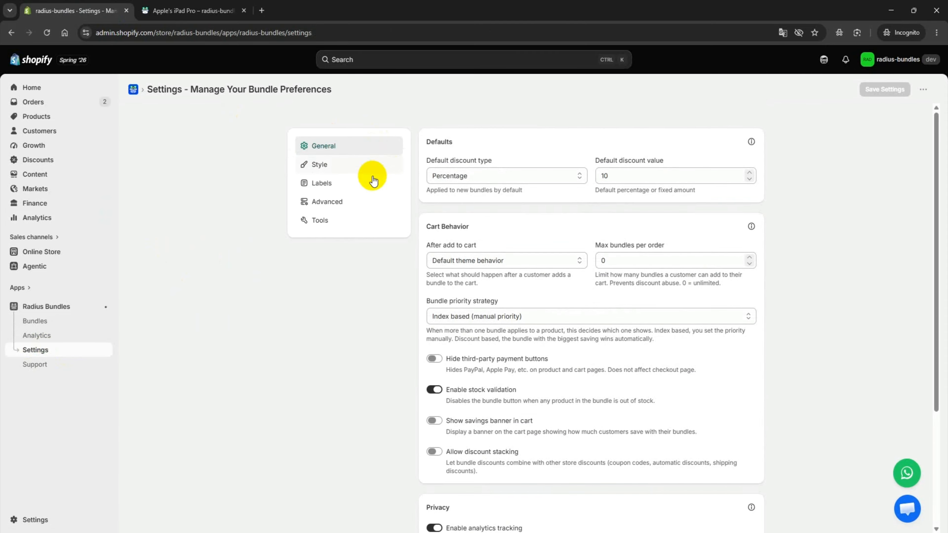
click(311, 165)
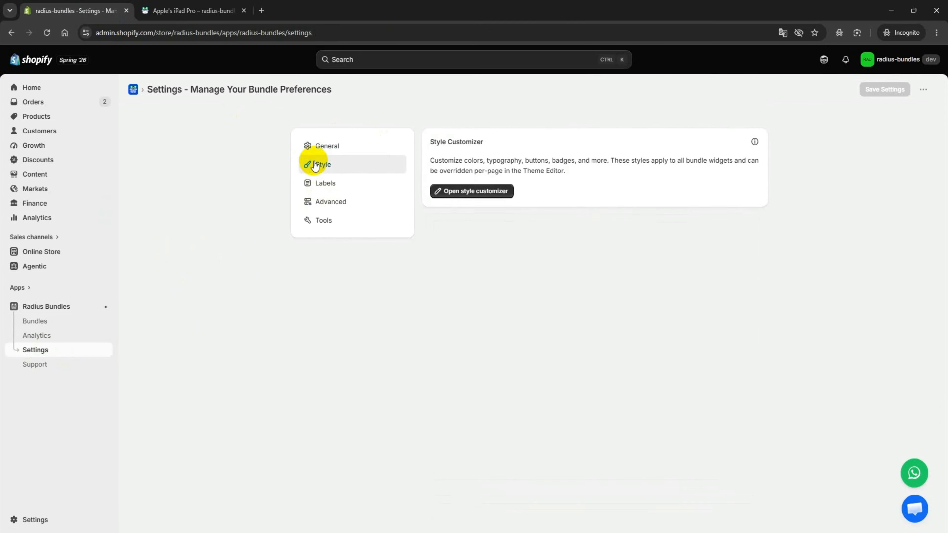
click(483, 191)
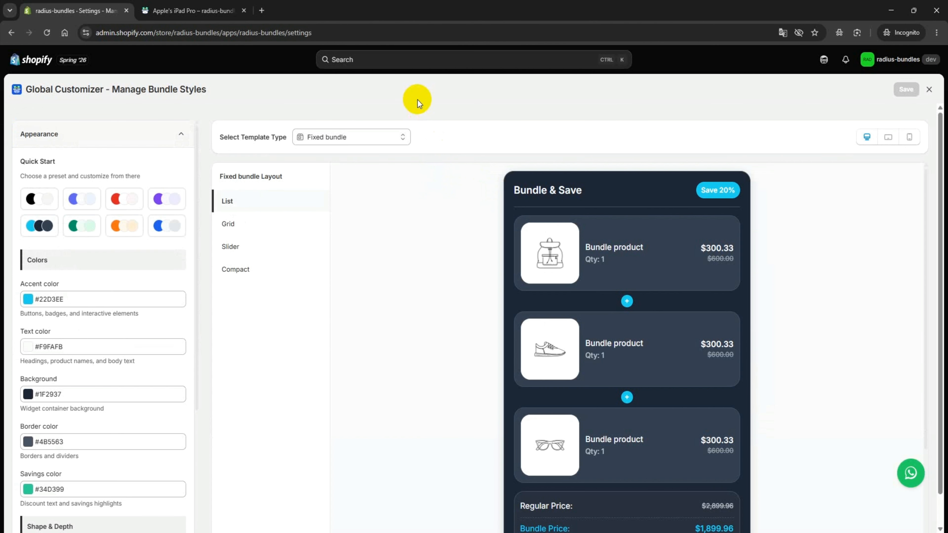
click(317, 135)
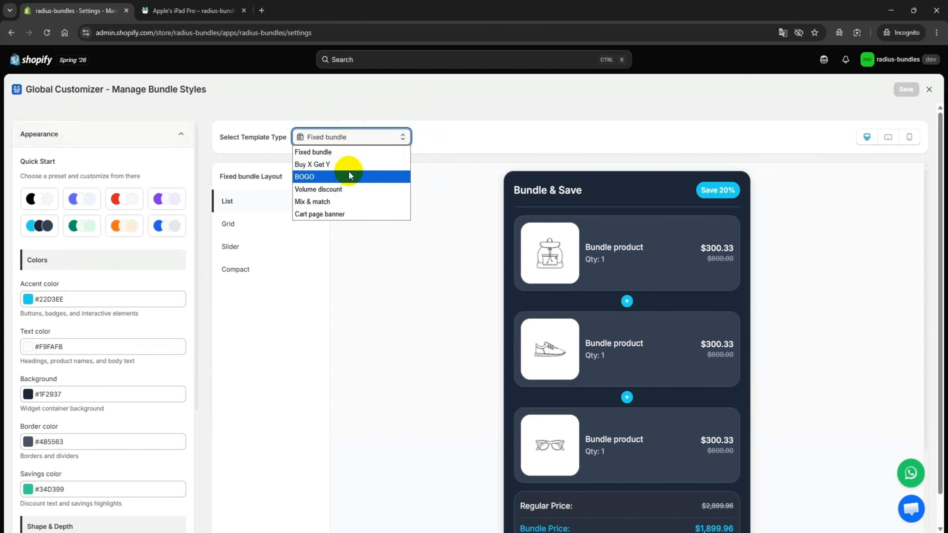
click(334, 202)
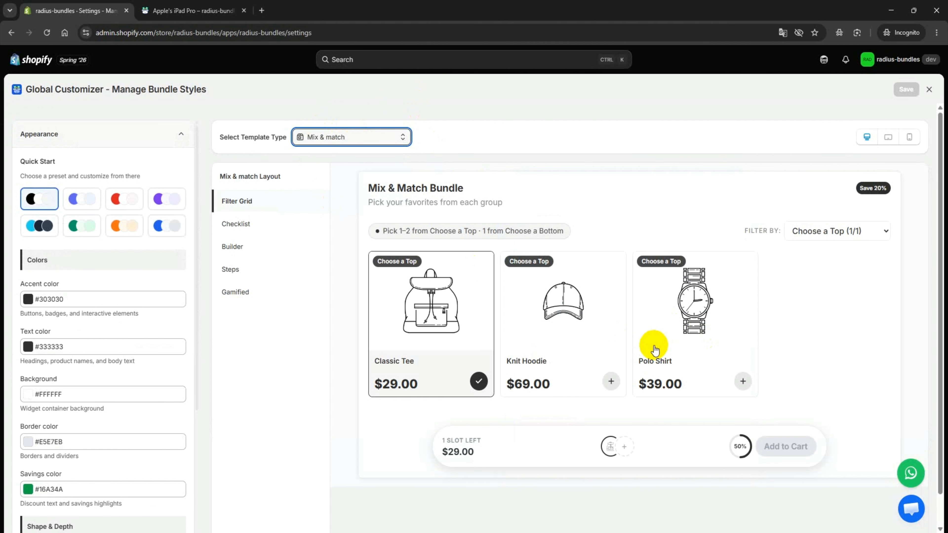
Preview the Checklist, Builder and Steps layouts for Mix & match, ending on the Gamified layout.
click(260, 225)
click(233, 244)
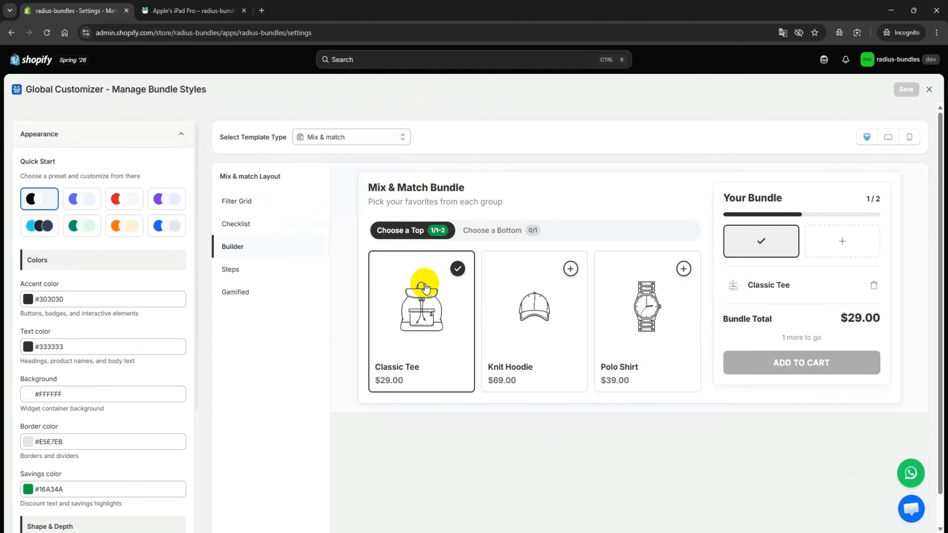
click(249, 274)
scroll(277, 299, down, 1)
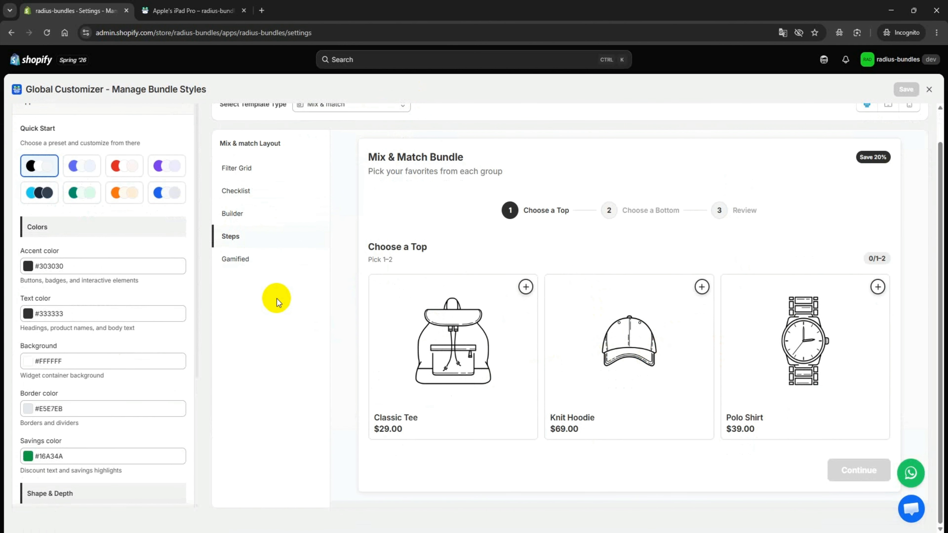
click(231, 267)
scroll(553, 325, up, 1)
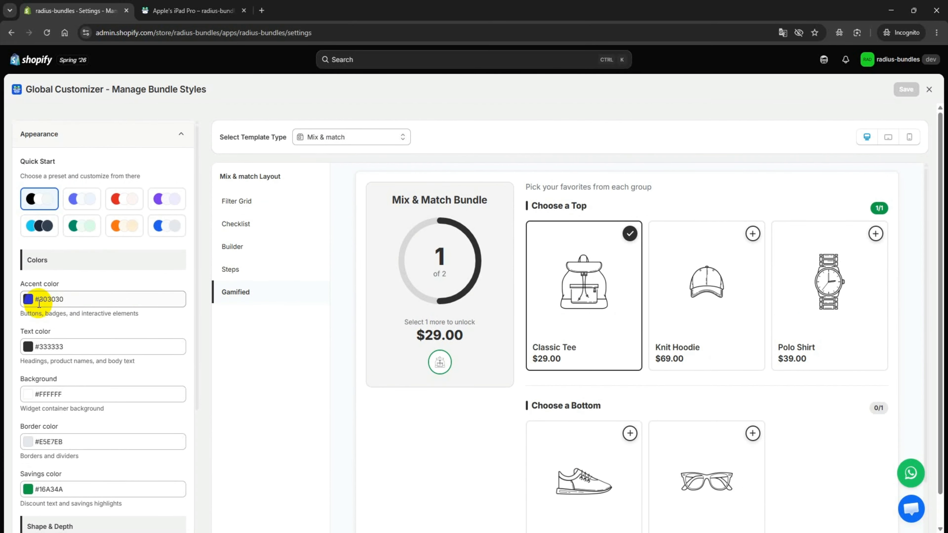
Compare the green and orange quick-start color presets and apply the green one.
click(83, 225)
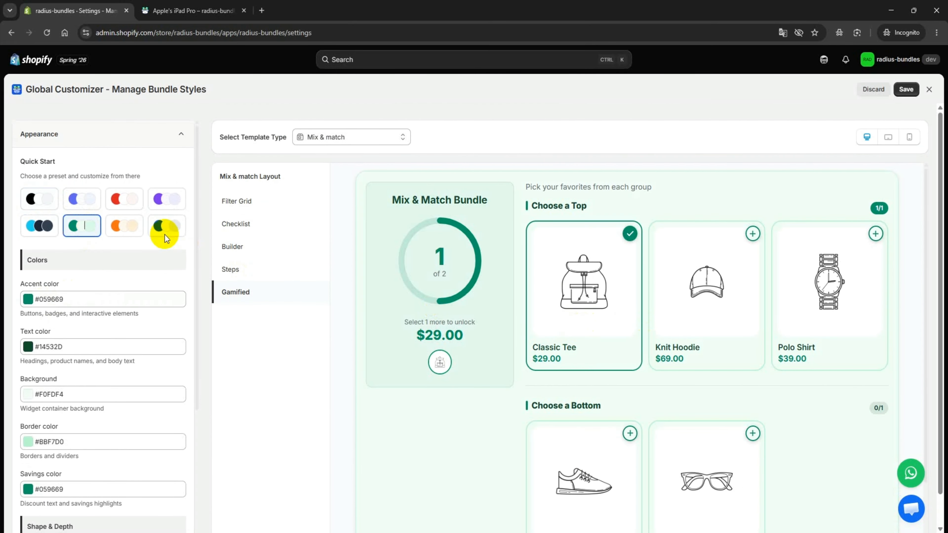
click(132, 228)
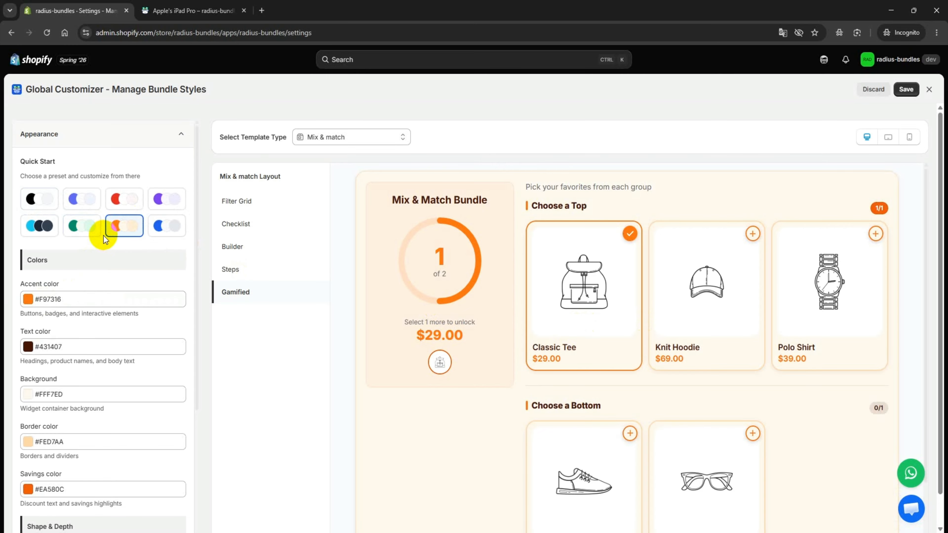
click(83, 225)
Compare the Sharp and Modern corner styles and set the corner roundness to Rounded.
scroll(56, 213, down, 3)
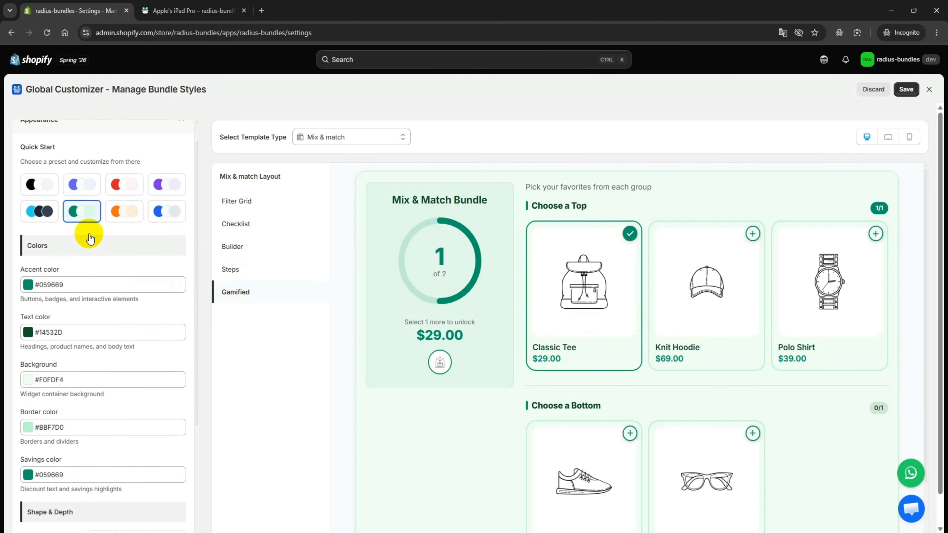
scroll(34, 335, down, 2)
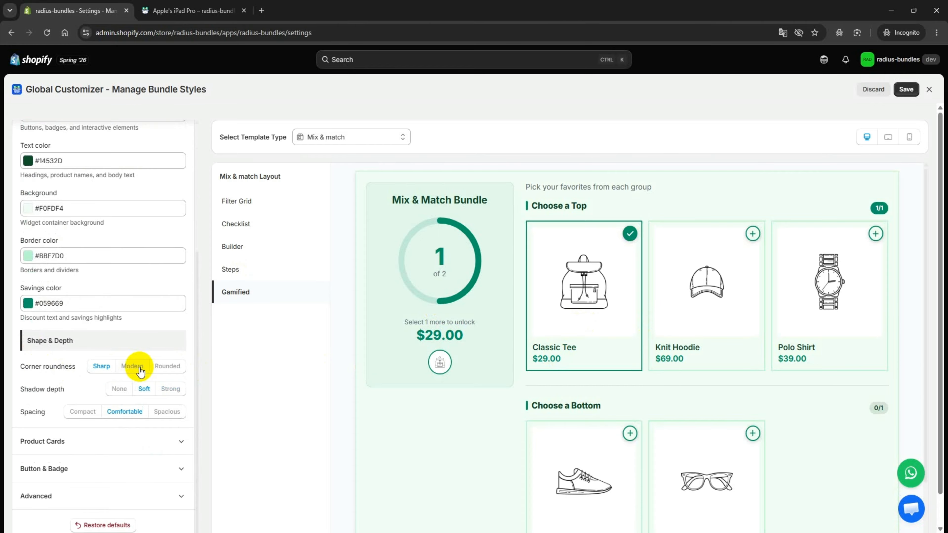
click(133, 365)
click(167, 365)
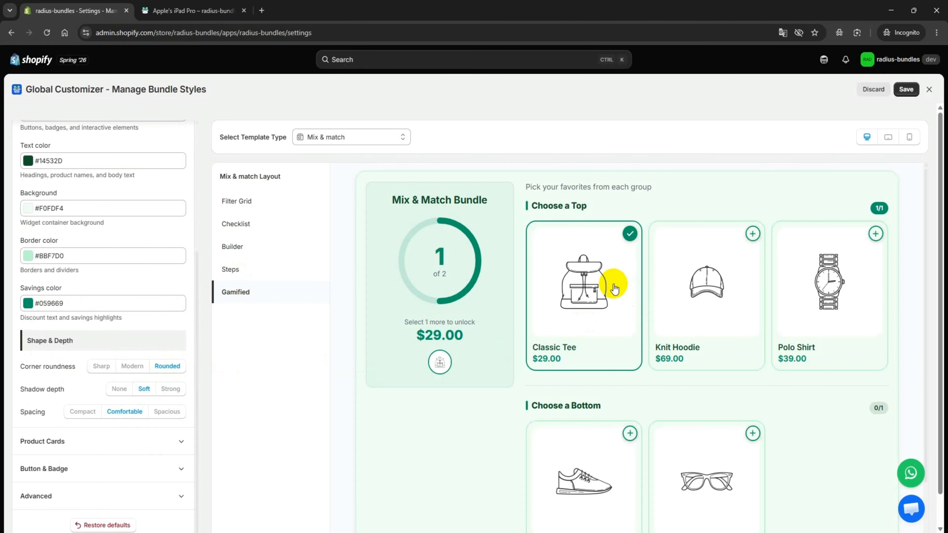
Try the Compact and Spacious spacing options in the preview and return the spacing to Comfortable.
click(83, 410)
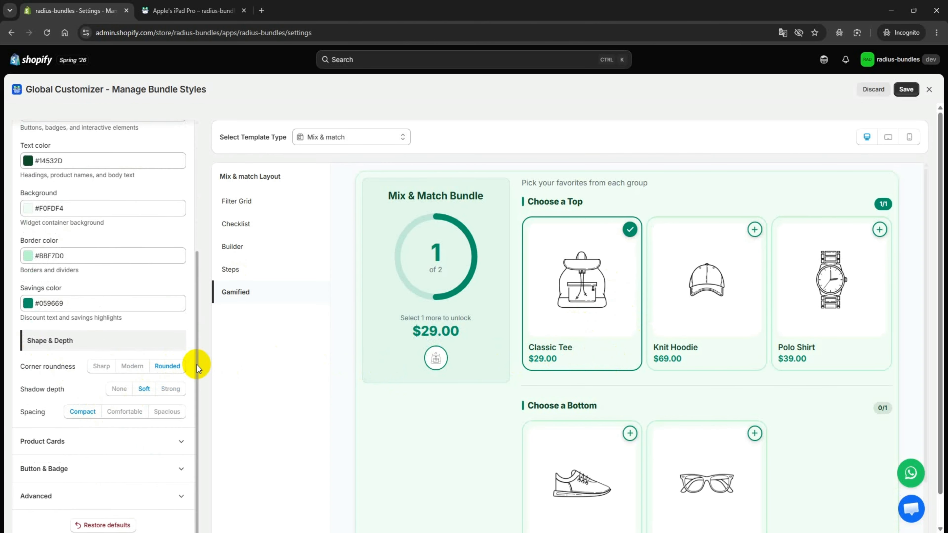
click(138, 410)
click(167, 411)
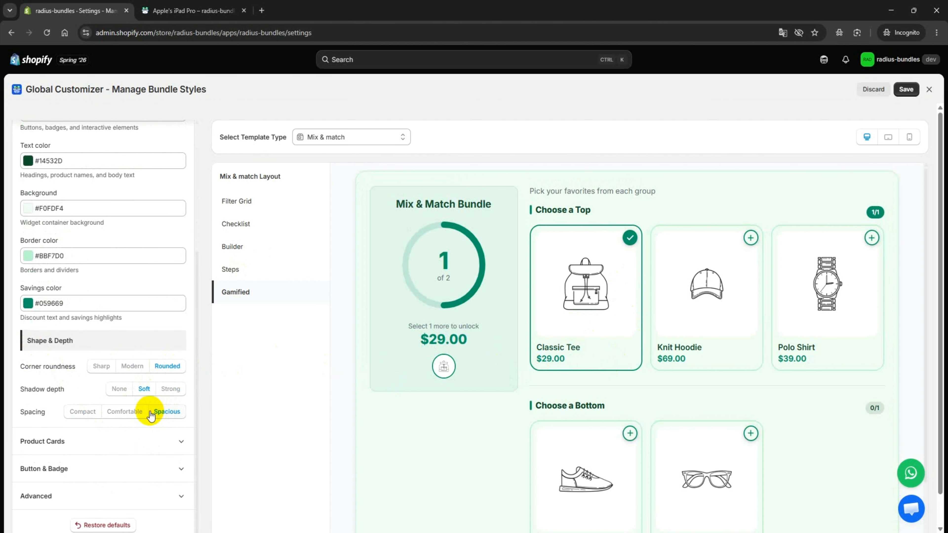
click(126, 412)
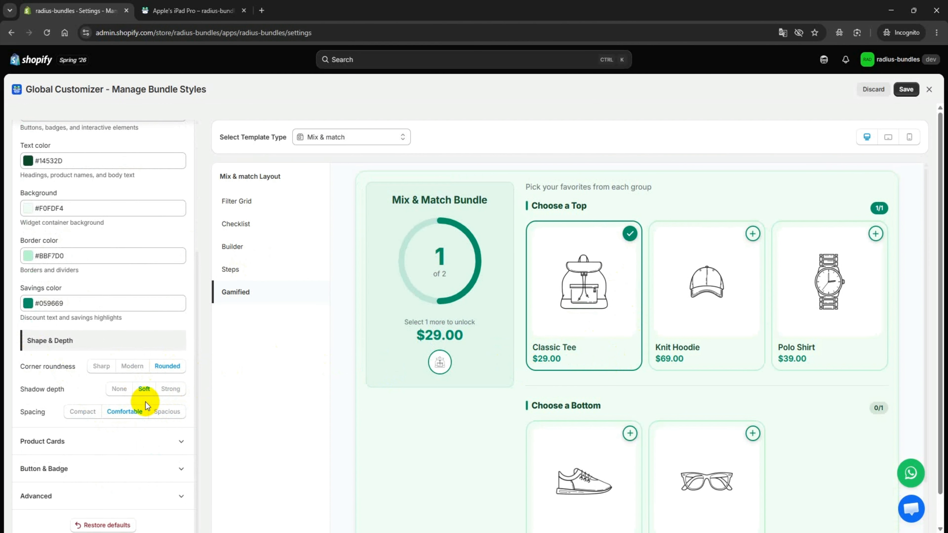
Keep the product card image fit on Cover, check the button and badge options, and save the styles.
scroll(95, 386, down, 1)
click(67, 405)
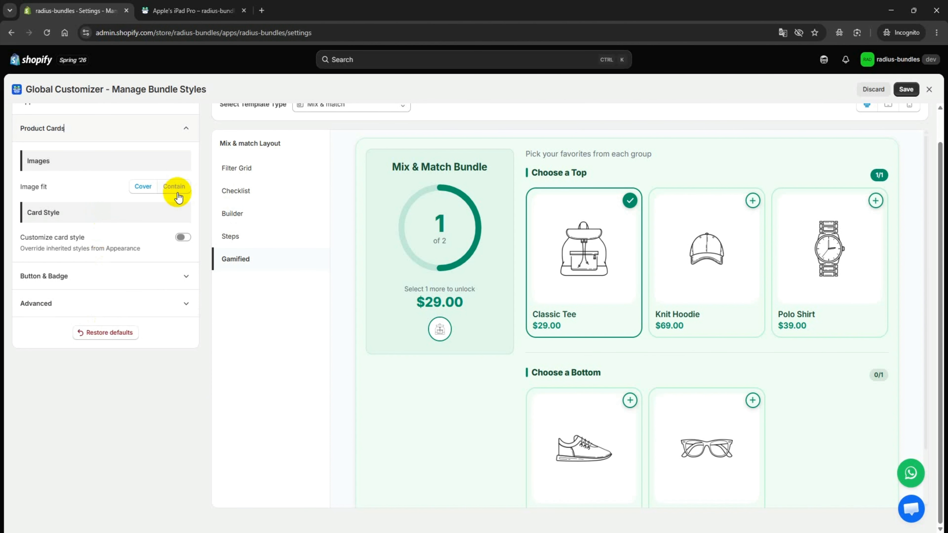
click(140, 187)
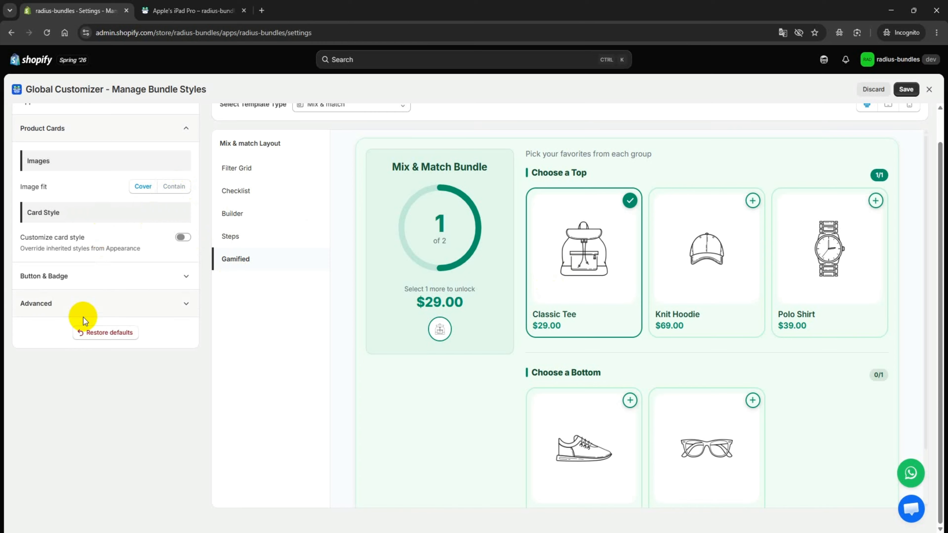
click(62, 278)
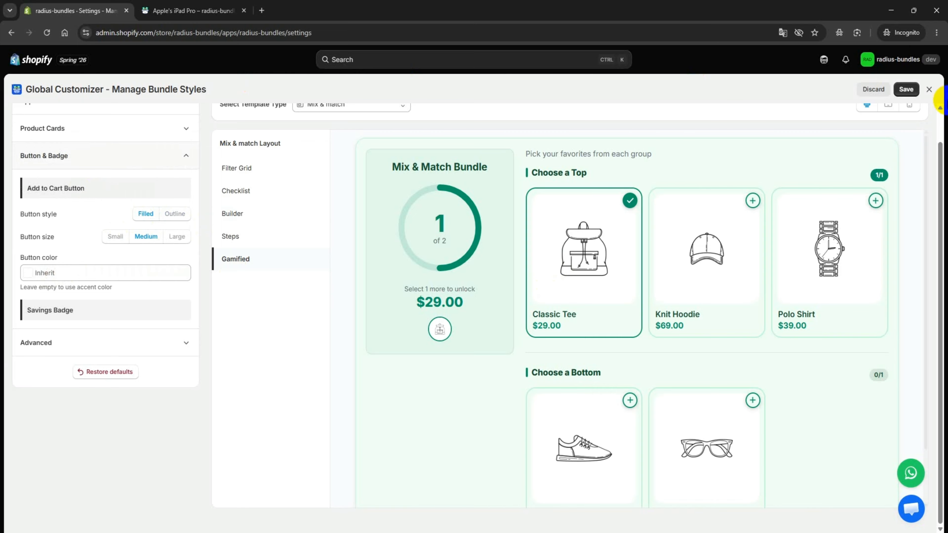
click(905, 90)
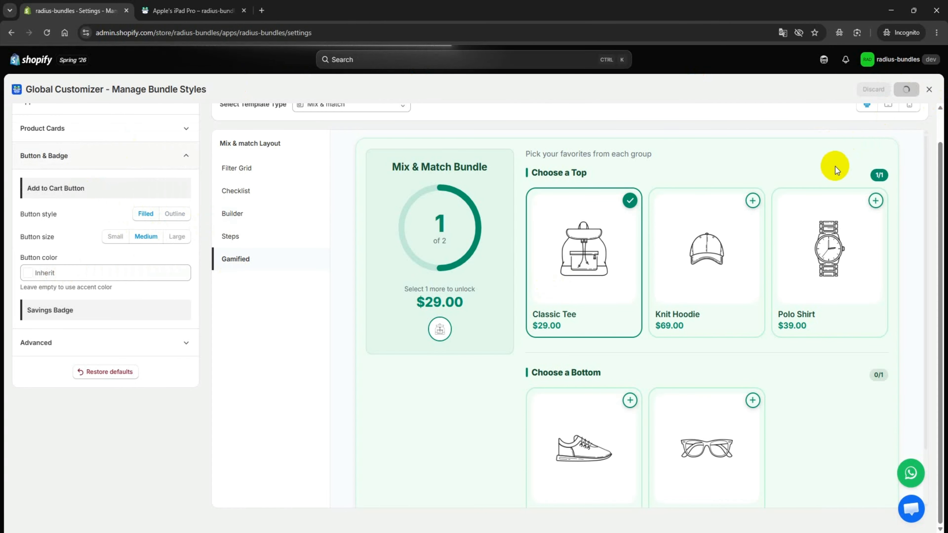
Preview the Gamified layout at tablet and mobile sizes, then return to the desktop preview.
scroll(807, 270, up, 2)
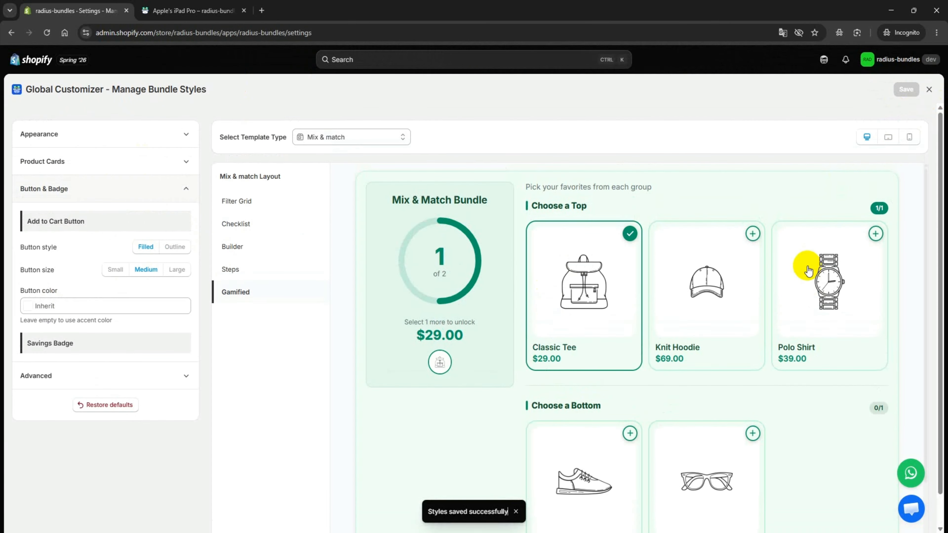
click(889, 149)
click(909, 137)
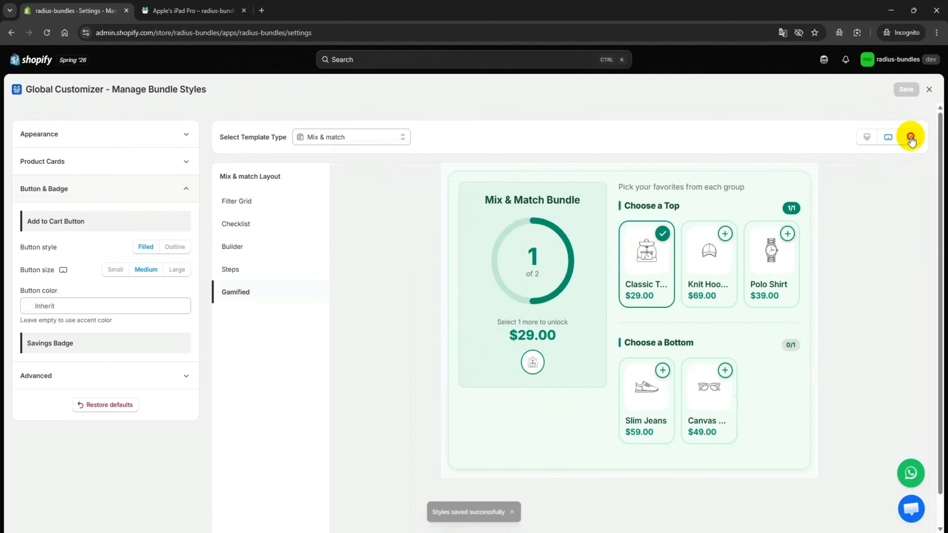
scroll(627, 358, down, 5)
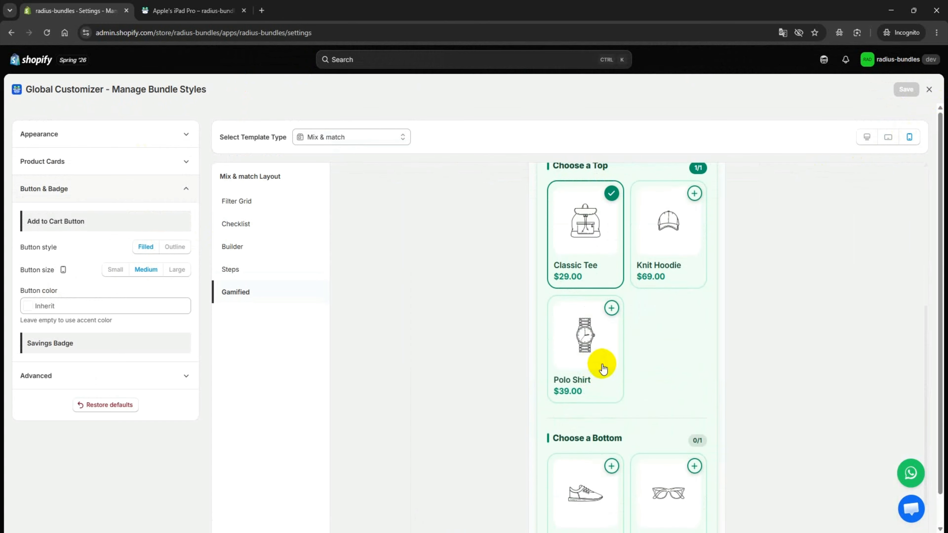
scroll(600, 366, up, 6)
click(866, 137)
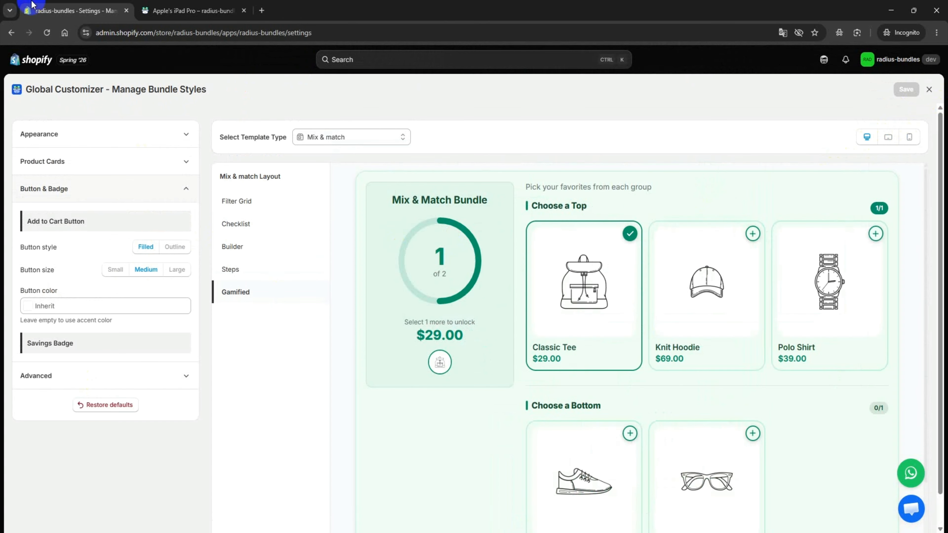
click(167, 9)
scroll(376, 312, up, 4)
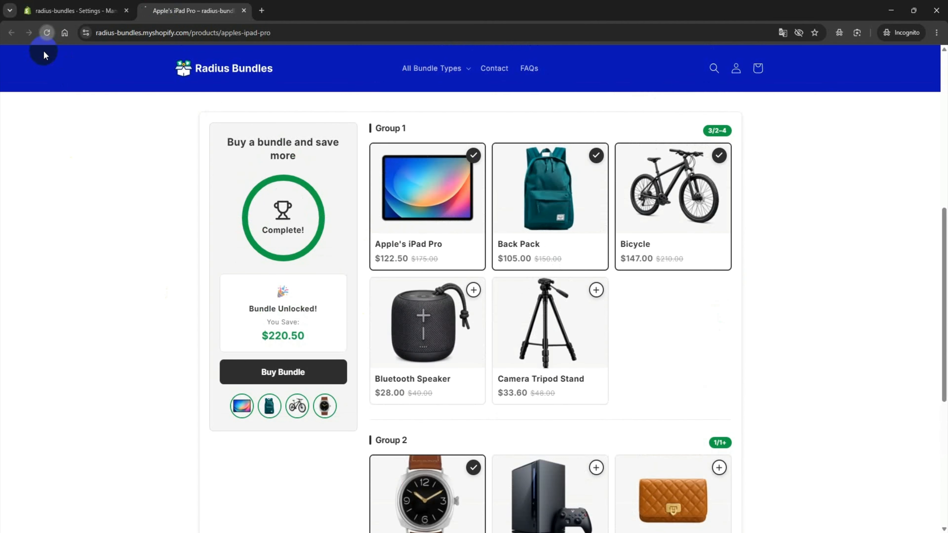
click(46, 32)
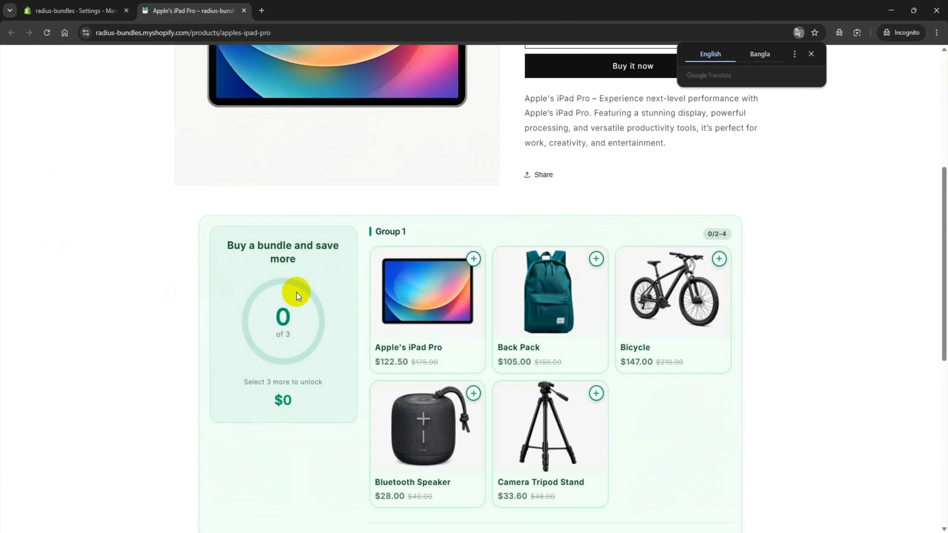
click(433, 317)
scroll(440, 299, down, 3)
click(591, 351)
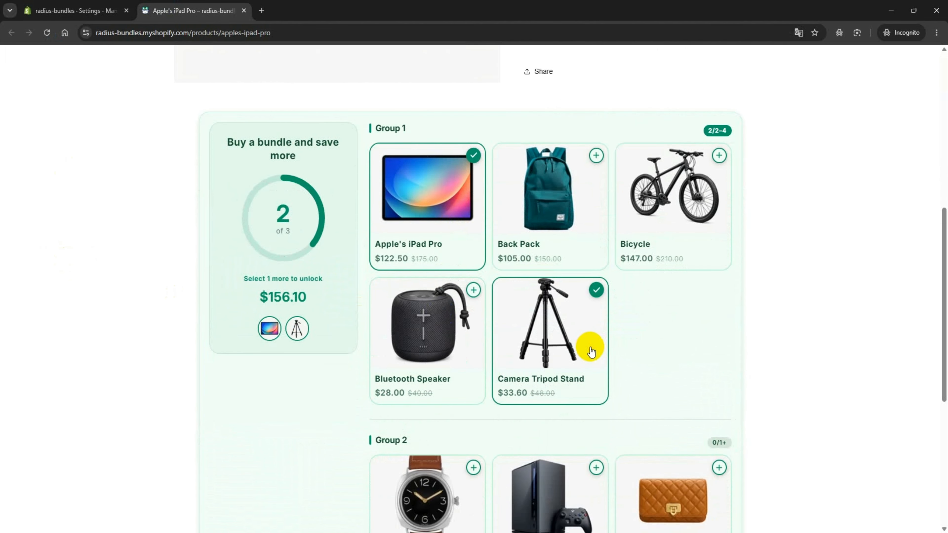
scroll(591, 351, down, 4)
click(532, 469)
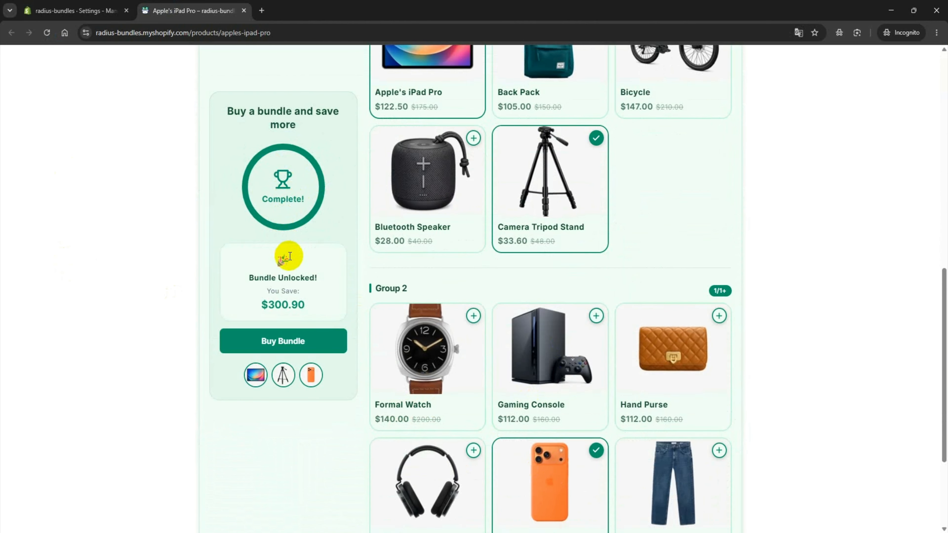
scroll(338, 290, up, 1)
click(298, 338)
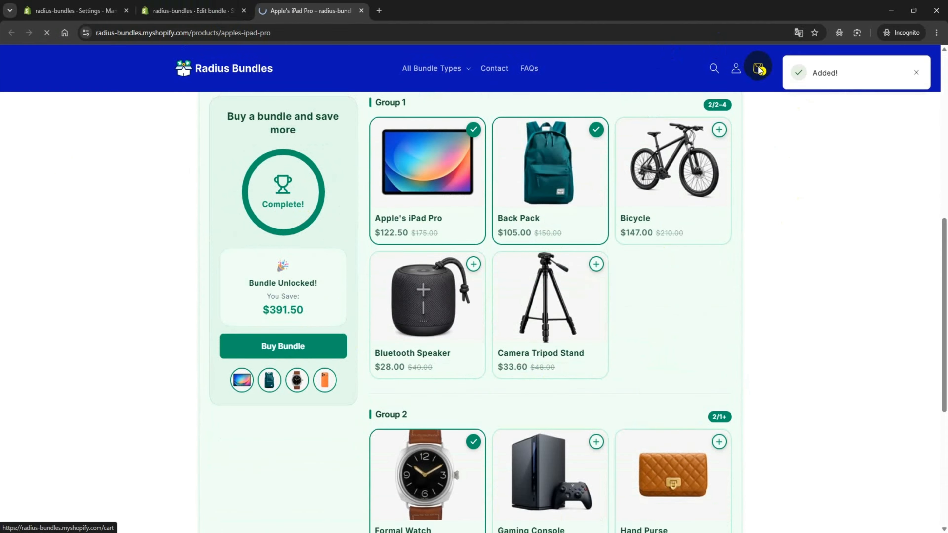
Open the shopping cart, review the discounted bundle items and estimated total, and proceed to checkout.
click(757, 69)
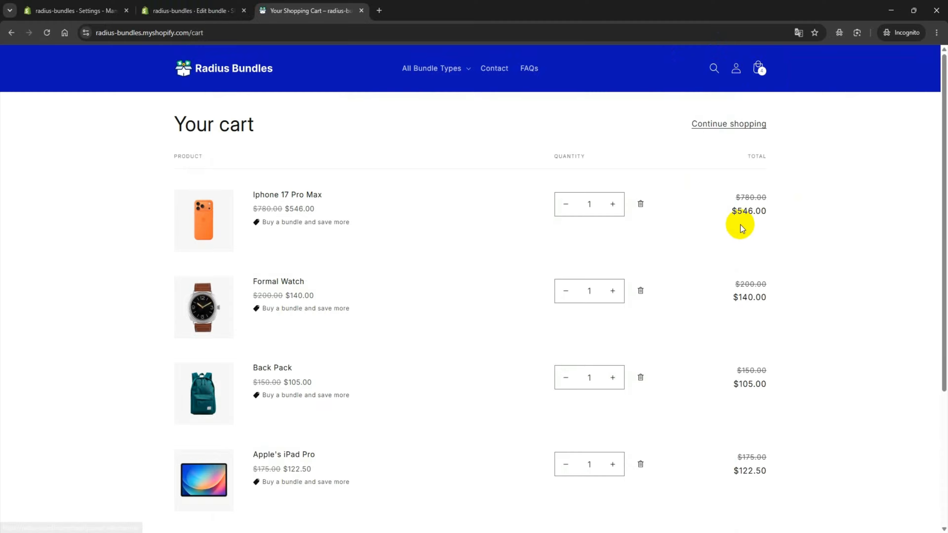
scroll(688, 228, down, 5)
click(688, 439)
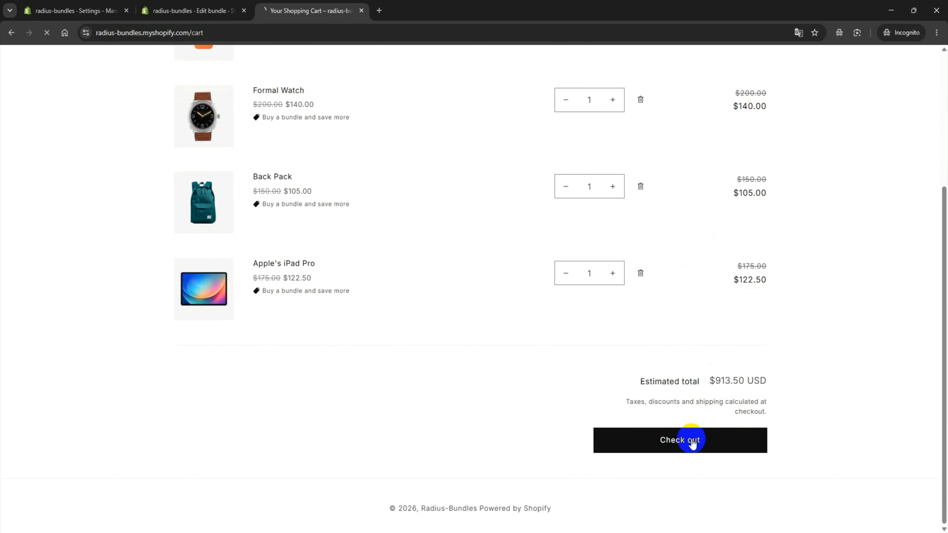